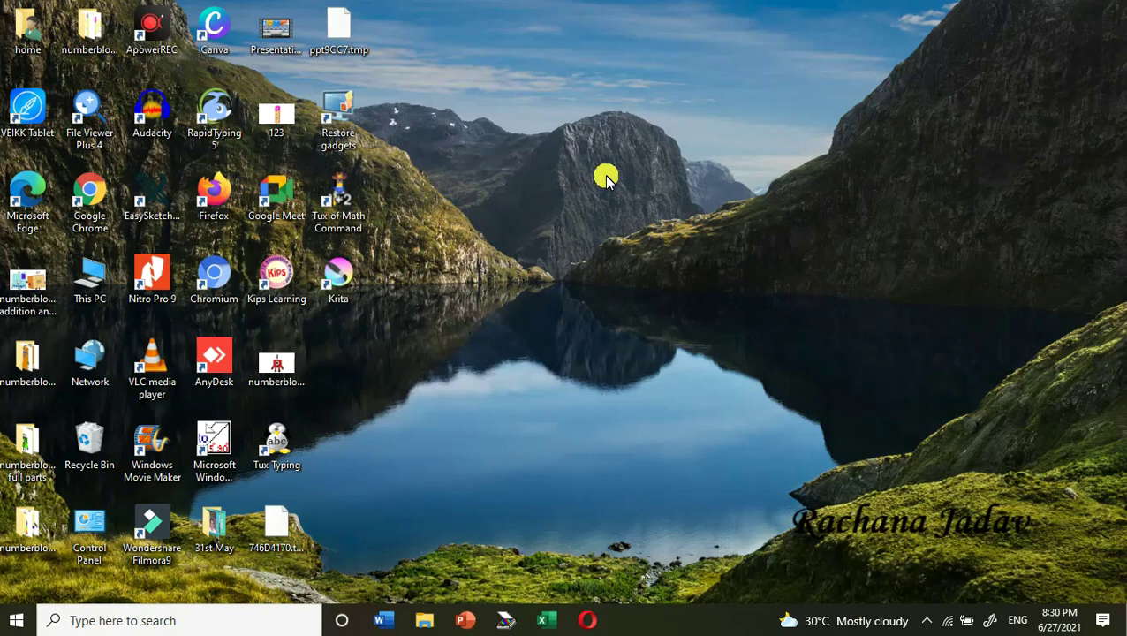
# Search for tux and launch Tux Paint in its full-screen version
pyautogui.click(206, 621)
pyautogui.write('tu')
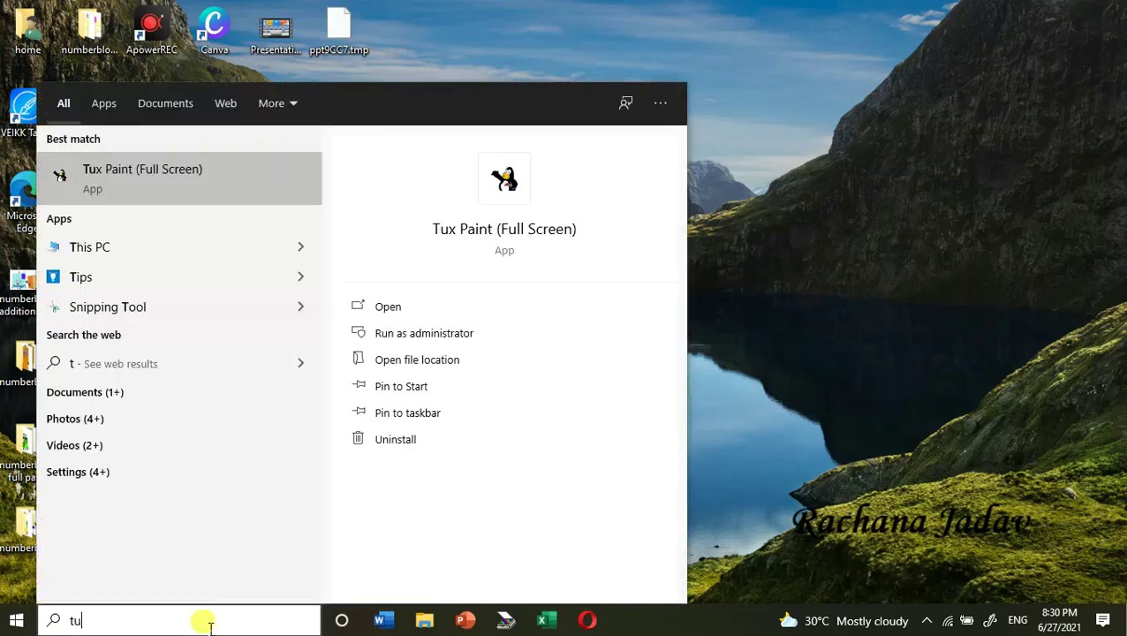
pyautogui.write('x')
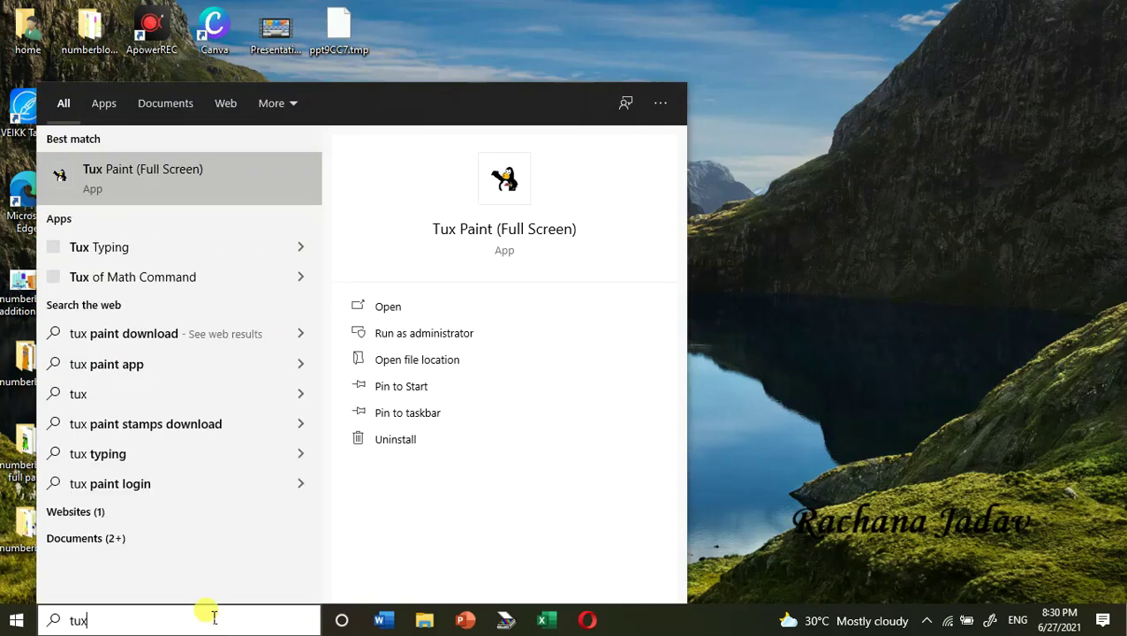
pyautogui.click(219, 177)
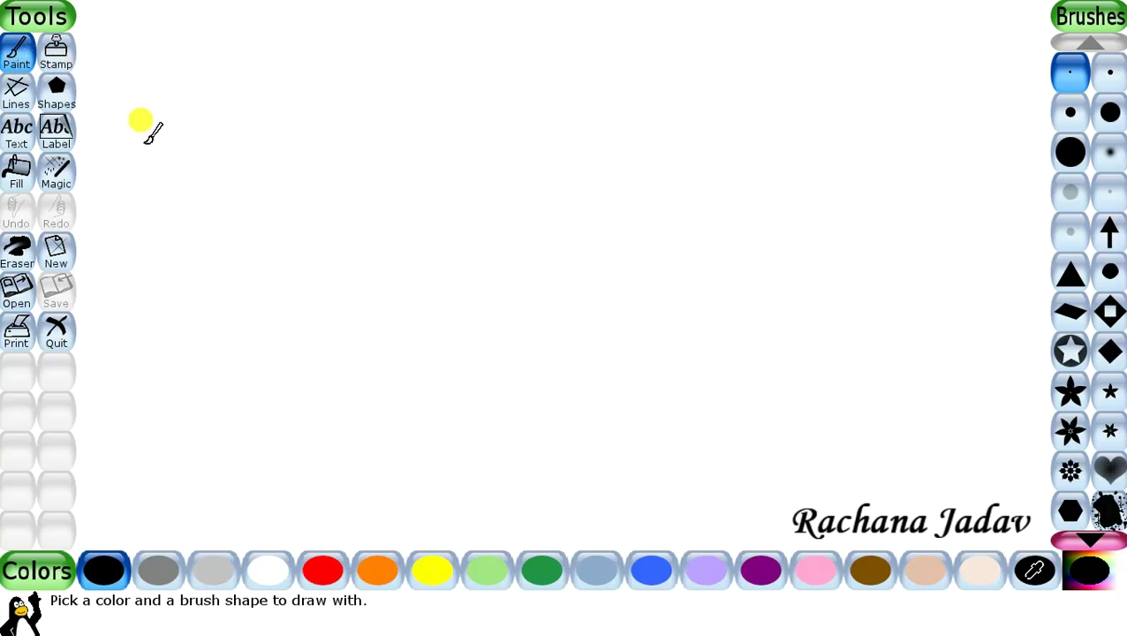
# Paint a large figure 2 and a handwritten first name beside it in black with the thinnest round brush
pyautogui.moveTo(140, 120)
pyautogui.mouseDown()
pyautogui.moveTo(208, 89)
pyautogui.moveTo(269, 155)
pyautogui.moveTo(184, 282)
pyautogui.moveTo(143, 323)
pyautogui.moveTo(270, 310)
pyautogui.moveTo(387, 325)
pyautogui.moveTo(404, 305)
pyautogui.mouseUp()
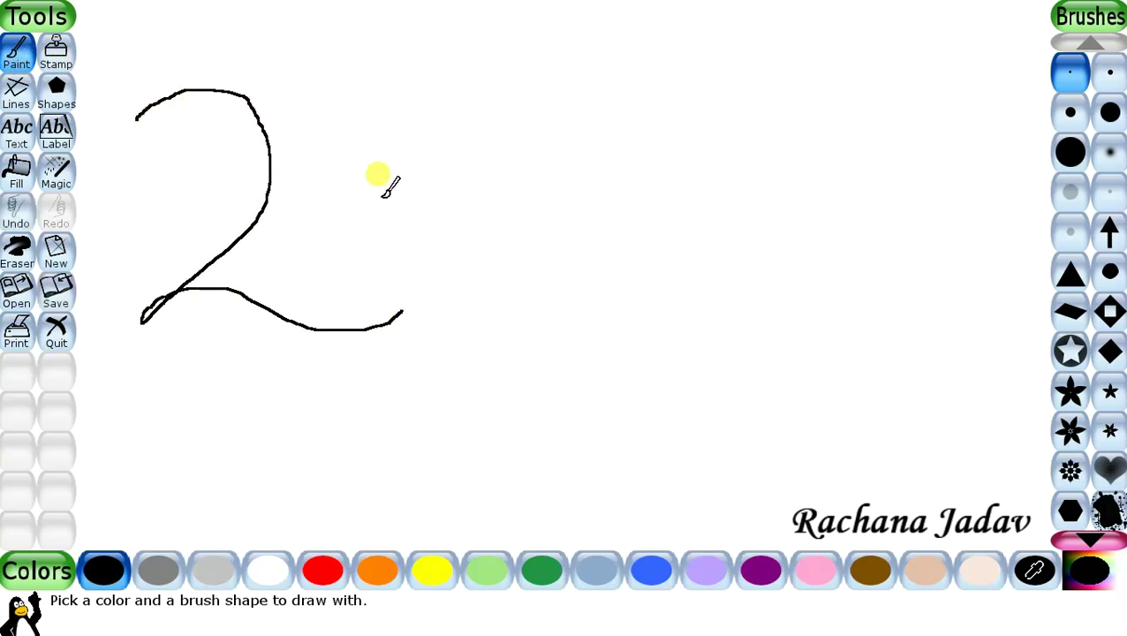
pyautogui.moveTo(381, 164)
pyautogui.mouseDown()
pyautogui.moveTo(395, 186)
pyautogui.moveTo(440, 166)
pyautogui.moveTo(443, 196)
pyautogui.moveTo(466, 202)
pyautogui.moveTo(505, 169)
pyautogui.moveTo(543, 207)
pyautogui.moveTo(551, 172)
pyautogui.moveTo(610, 209)
pyautogui.moveTo(634, 184)
pyautogui.moveTo(664, 216)
pyautogui.moveTo(712, 226)
pyautogui.moveTo(727, 184)
pyautogui.moveTo(742, 211)
pyautogui.moveTo(733, 228)
pyautogui.mouseUp()
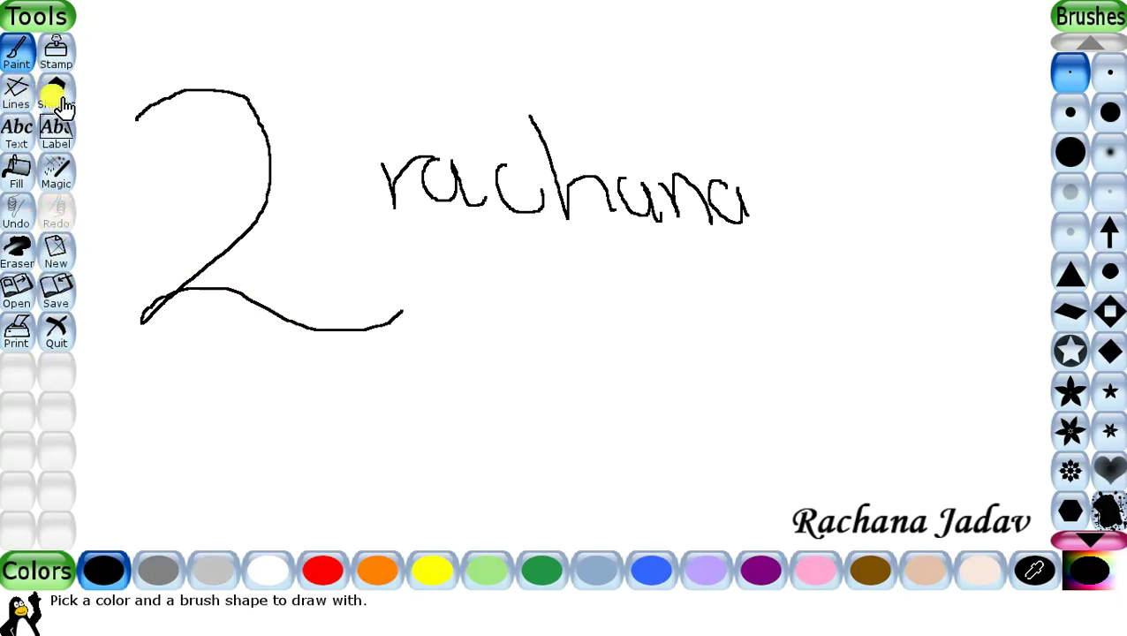
# Start a new white drawing without saving the handwritten picture
pyautogui.click(53, 265)
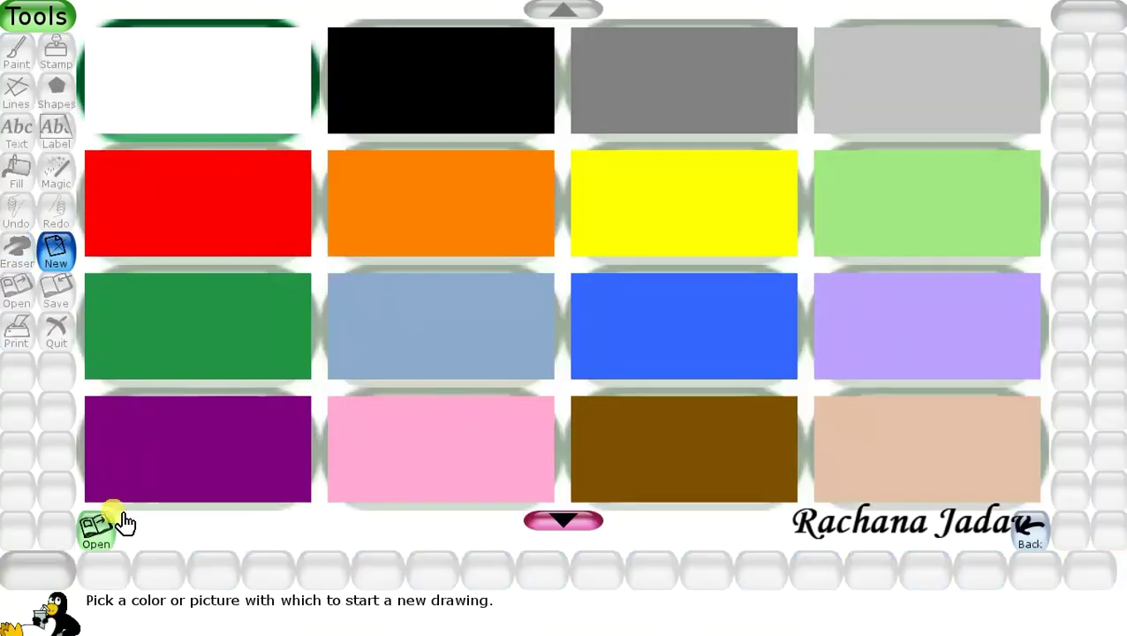
pyautogui.click(98, 528)
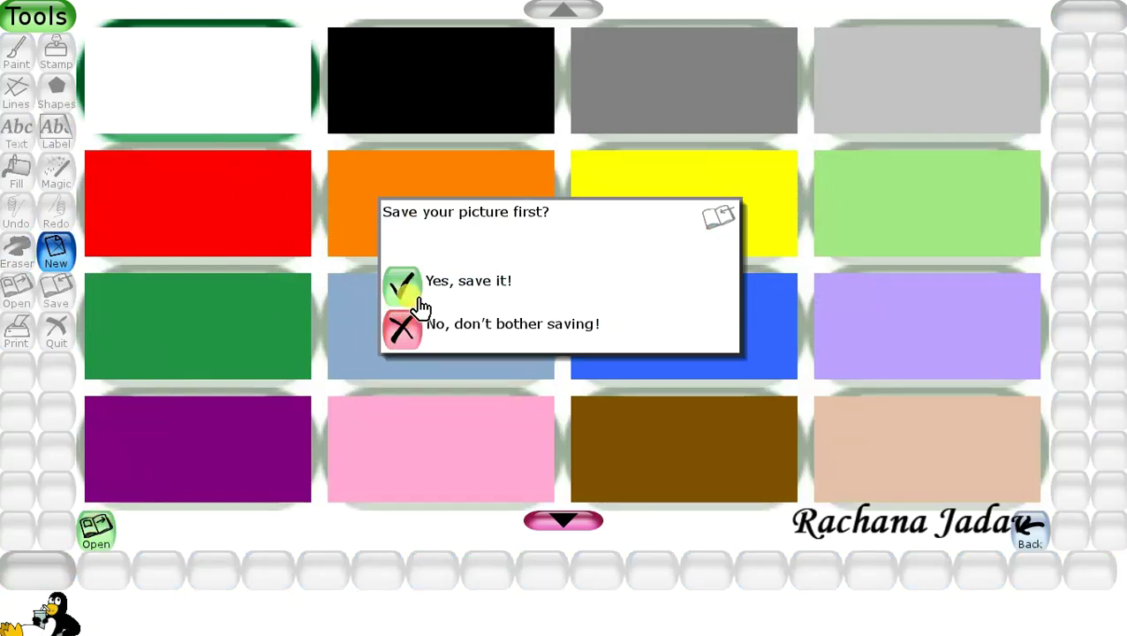
pyautogui.click(408, 342)
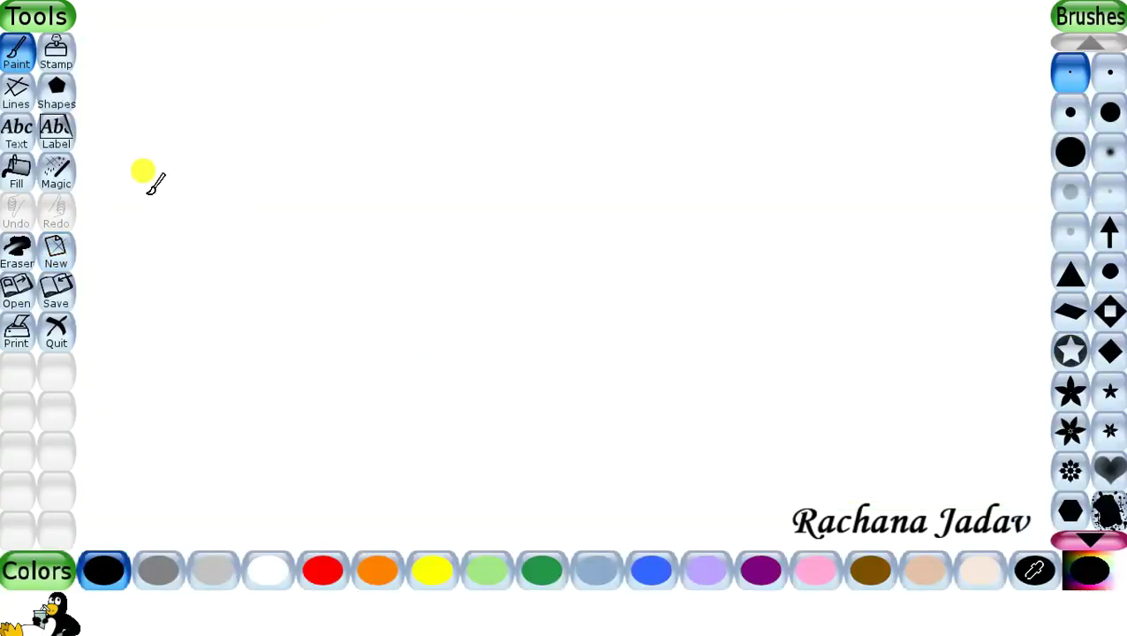
# Activate the Shapes tool with red as the drawing colour
pyautogui.click(57, 95)
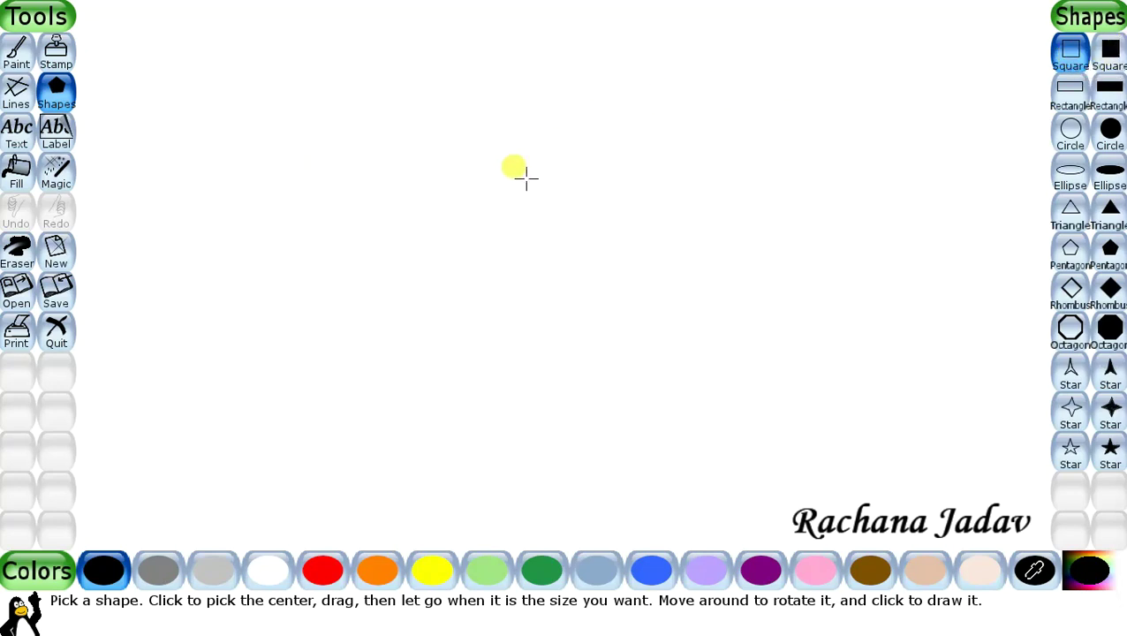
pyautogui.click(330, 573)
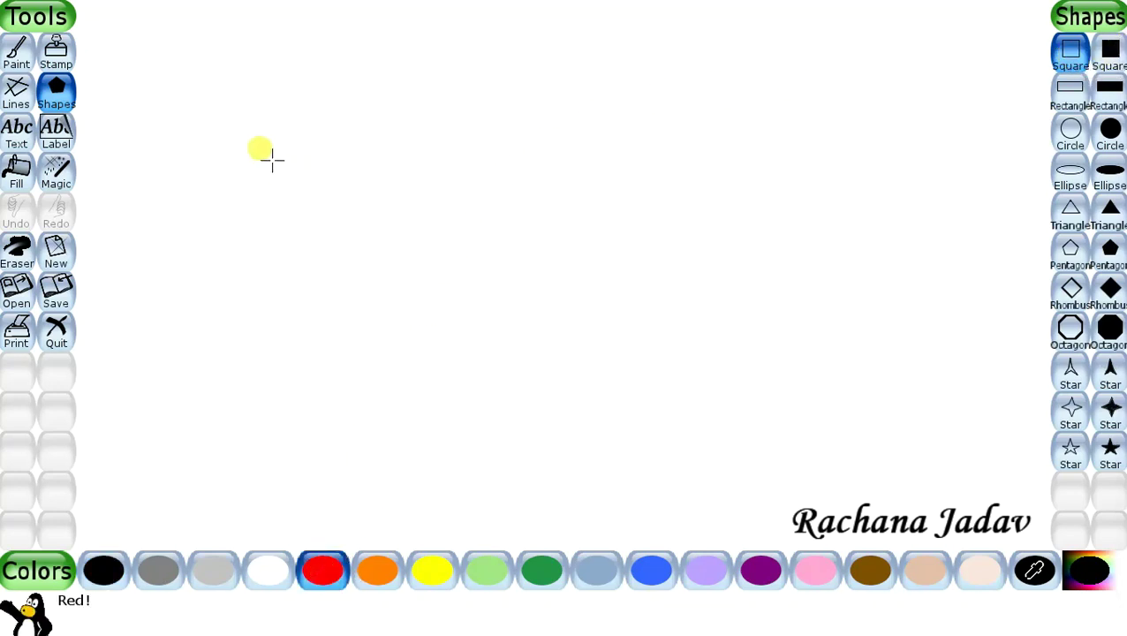
pyautogui.moveTo(159, 53); pyautogui.dragTo(327, 63)
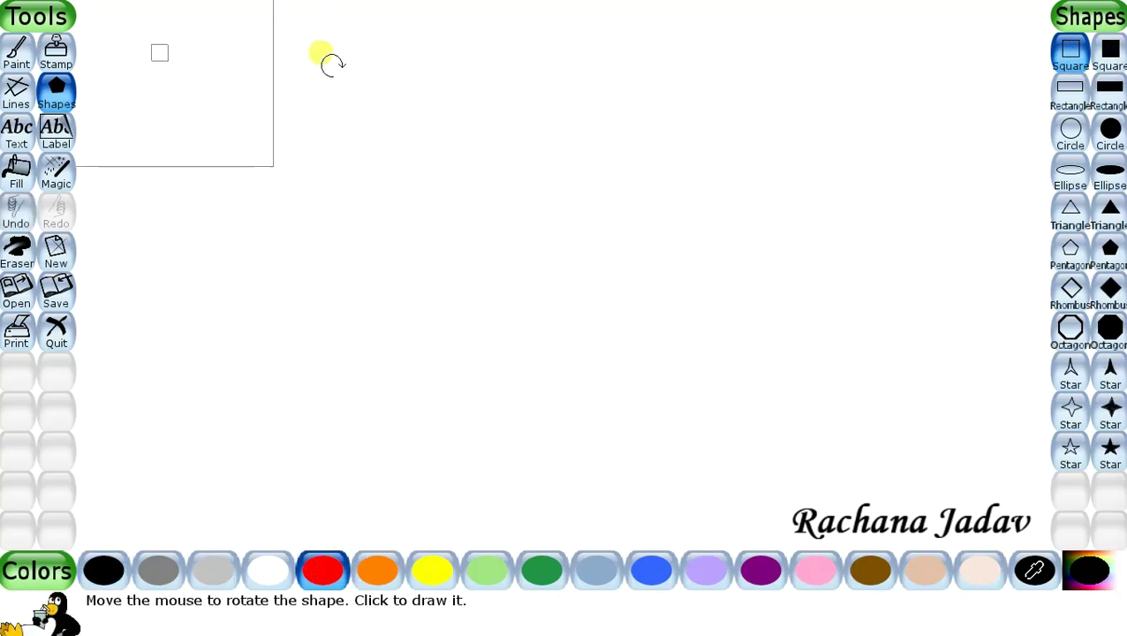
pyautogui.click(362, 132)
pyautogui.hotkey('ctrl', 'z')
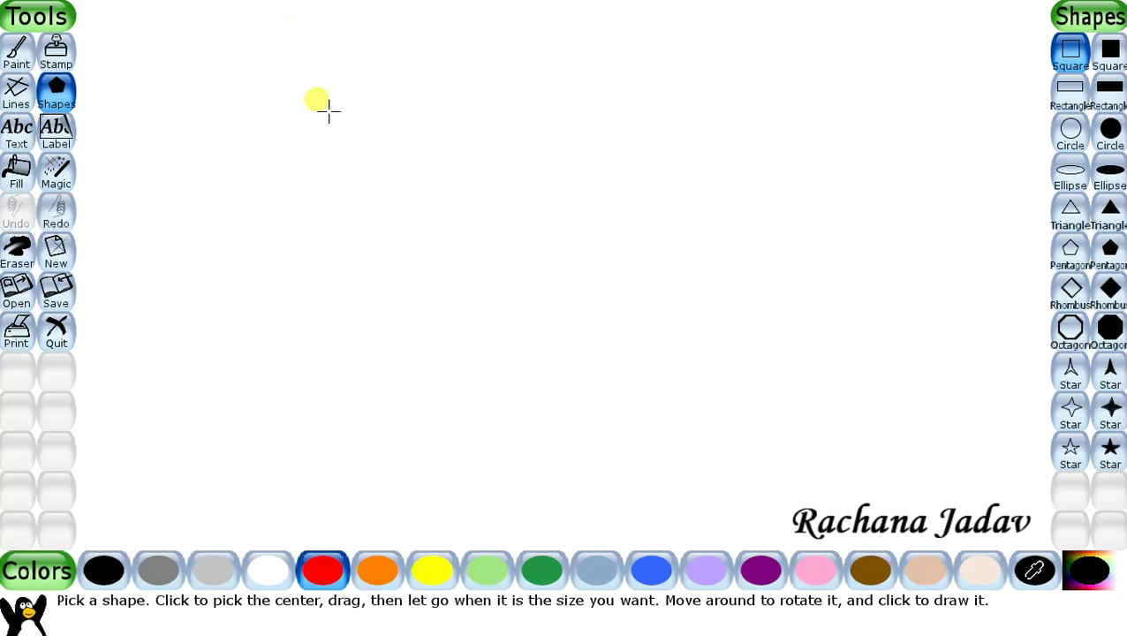
# Draw a red outlined square on the canvas and a filled red square of similar size beside it
pyautogui.moveTo(316, 217); pyautogui.dragTo(390, 281)
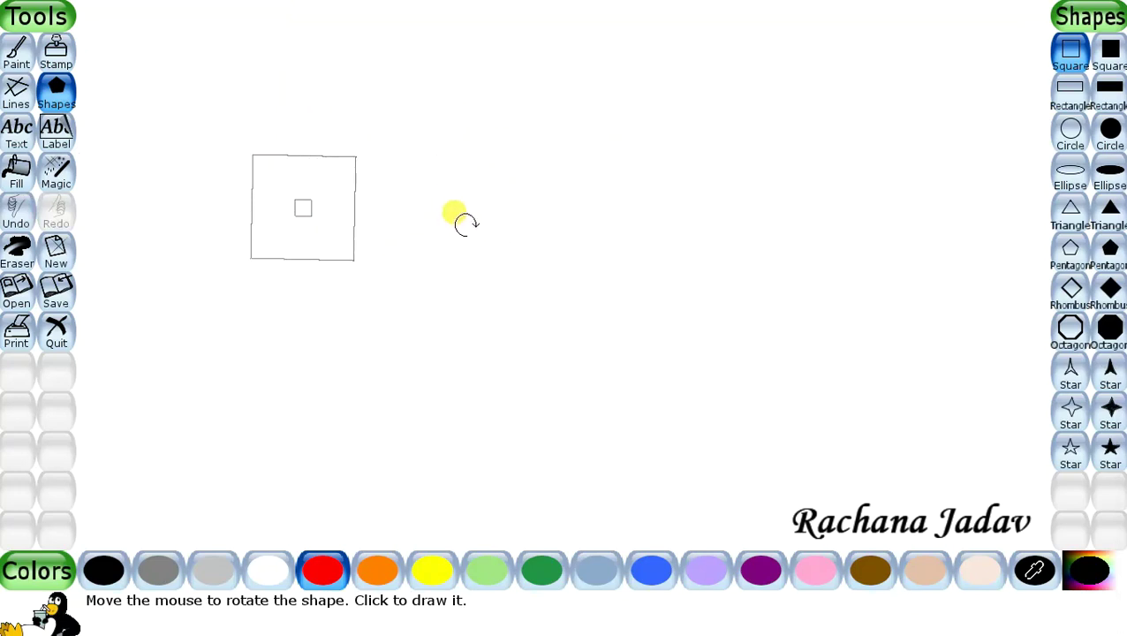
pyautogui.click(462, 221)
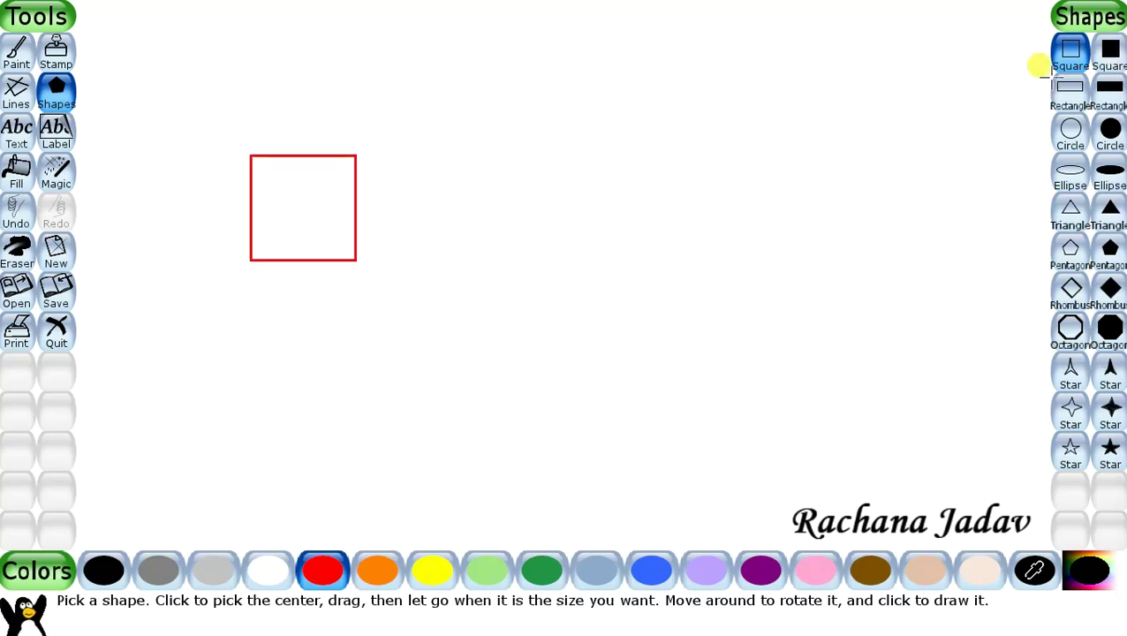
pyautogui.click(1109, 52)
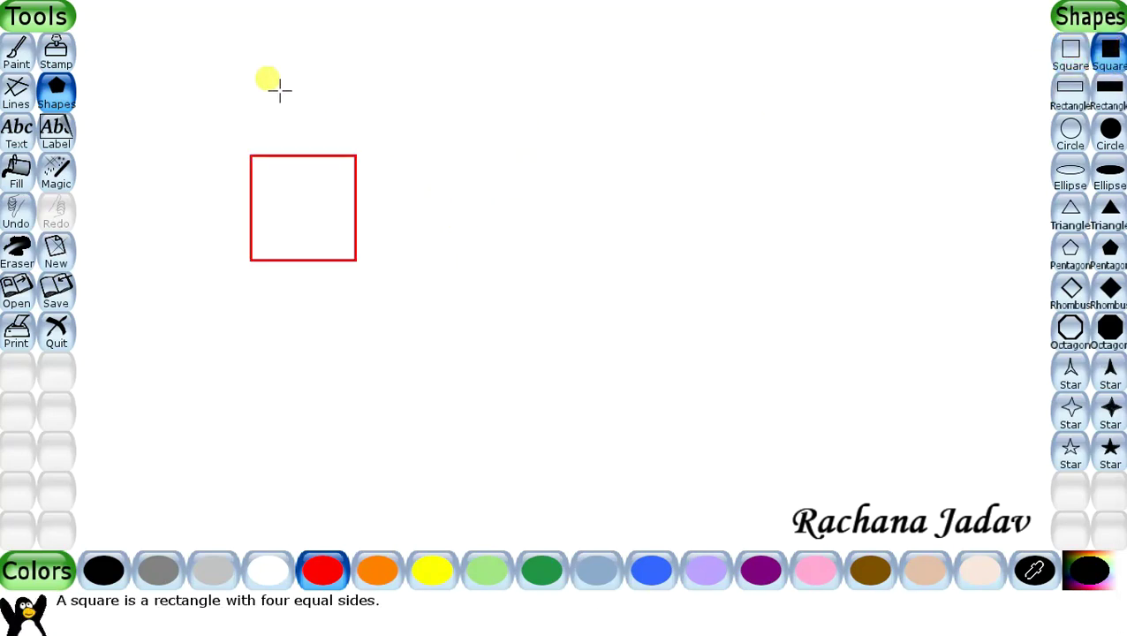
pyautogui.moveTo(465, 200); pyautogui.dragTo(529, 280)
pyautogui.click(528, 200)
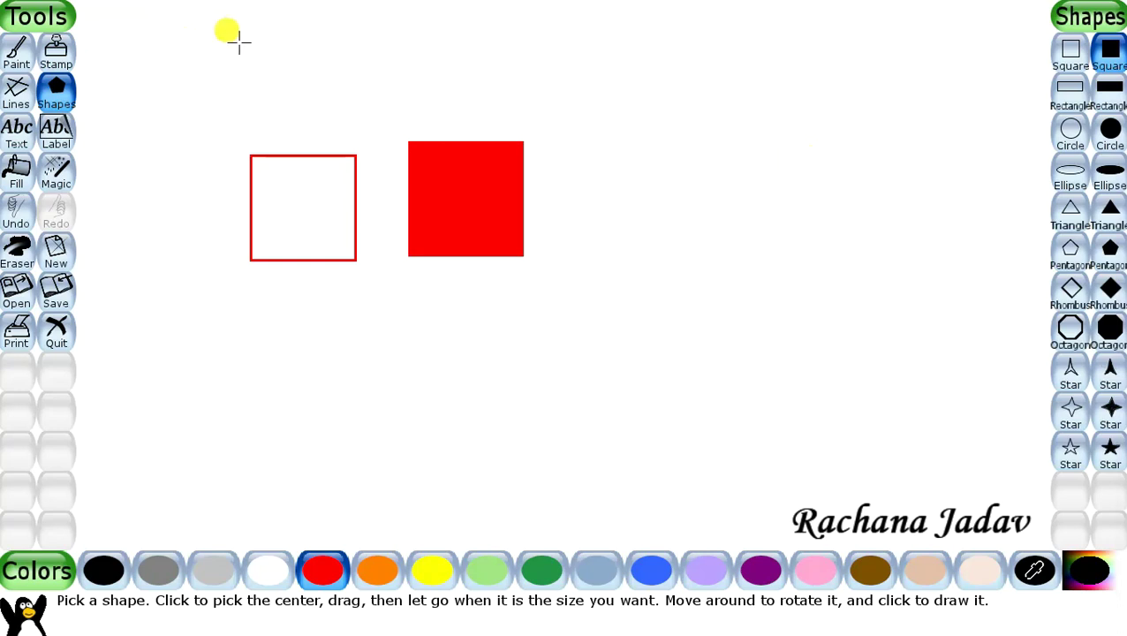
# Start a new white drawing without saving the picture of the two squares
pyautogui.click(71, 256)
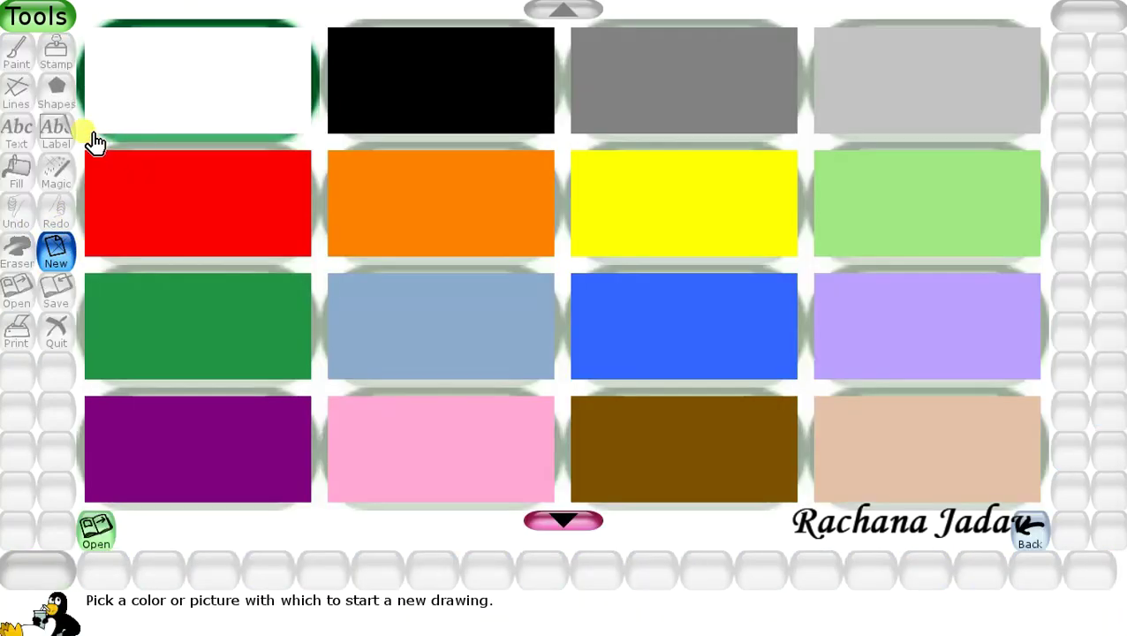
pyautogui.click(112, 526)
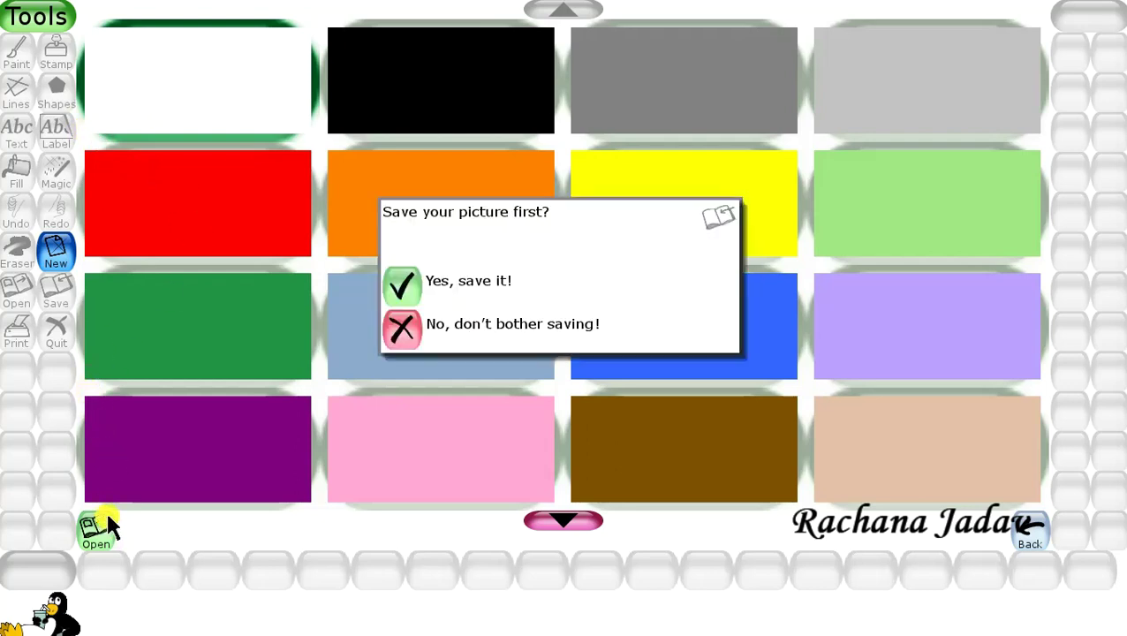
pyautogui.click(411, 334)
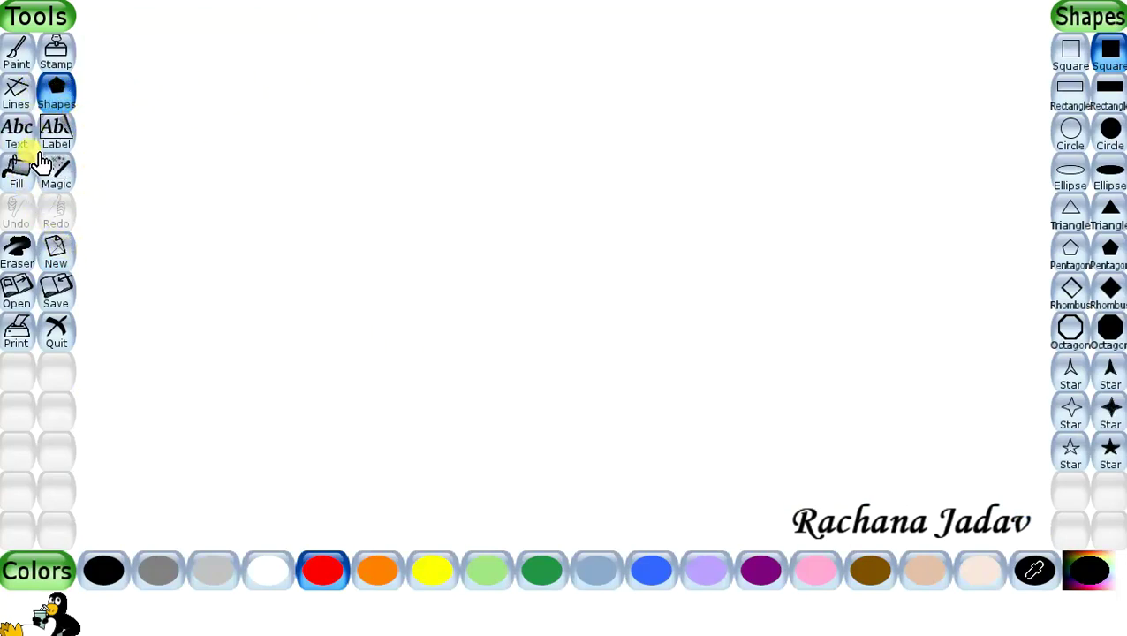
# Paint a large looping red freehand curve in the middle of the canvas with the large six-petal flower brush
pyautogui.click(19, 53)
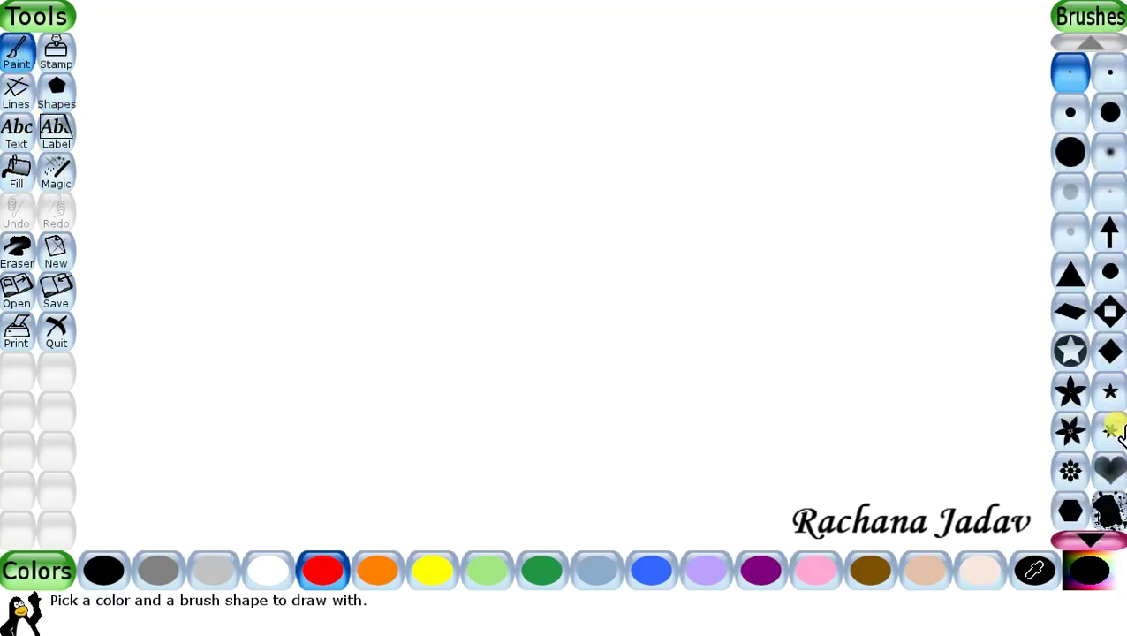
pyautogui.click(1072, 429)
pyautogui.moveTo(493, 245)
pyautogui.mouseDown()
pyautogui.moveTo(597, 147)
pyautogui.moveTo(747, 172)
pyautogui.moveTo(709, 399)
pyautogui.moveTo(417, 370)
pyautogui.moveTo(404, 137)
pyautogui.moveTo(559, 73)
pyautogui.moveTo(585, 295)
pyautogui.moveTo(516, 295)
pyautogui.moveTo(577, 275)
pyautogui.moveTo(684, 331)
pyautogui.moveTo(680, 223)
pyautogui.mouseUp()
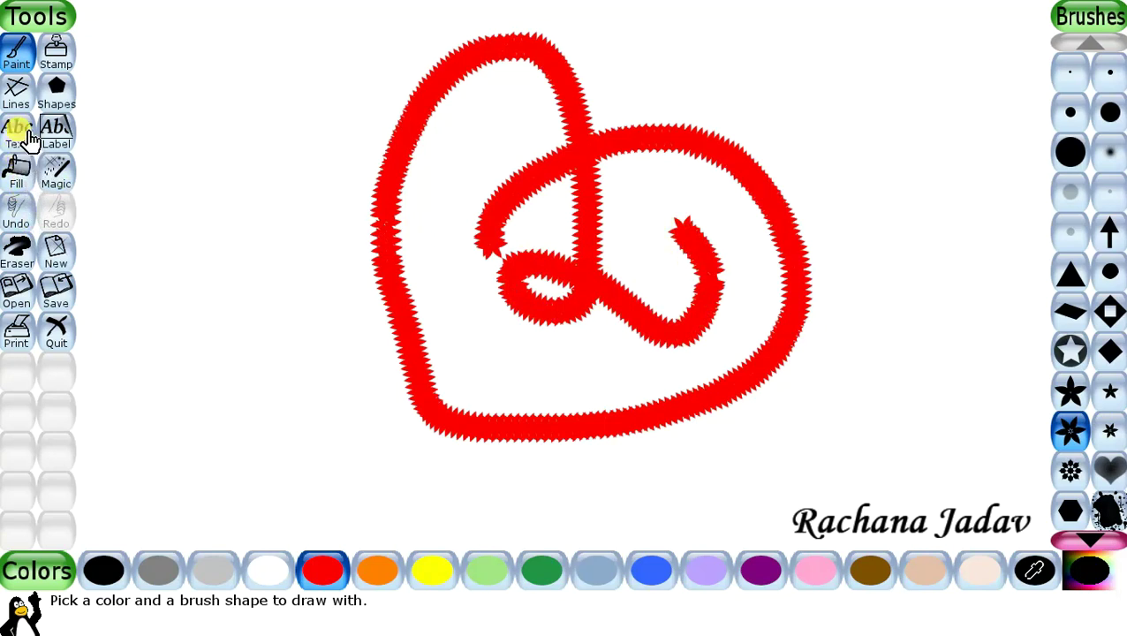
# Erase the whole red curve with the largest square eraser
pyautogui.click(20, 249)
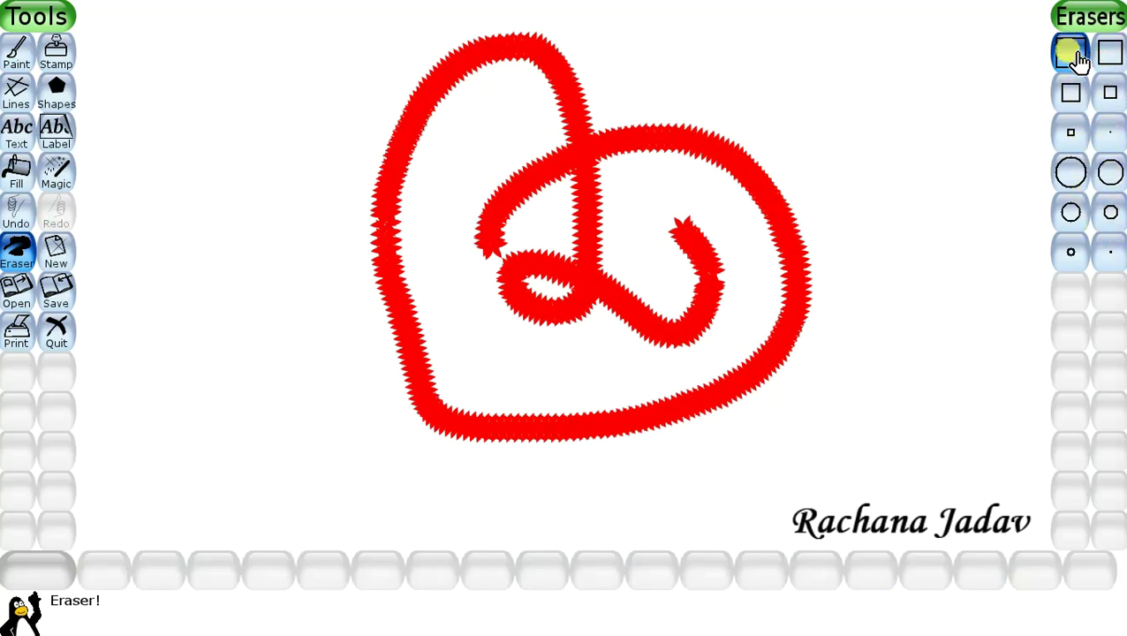
pyautogui.moveTo(674, 88)
pyautogui.mouseDown()
pyautogui.moveTo(613, 70)
pyautogui.moveTo(486, 68)
pyautogui.moveTo(399, 170)
pyautogui.moveTo(895, 122)
pyautogui.moveTo(696, 76)
pyautogui.moveTo(709, 17)
pyautogui.moveTo(678, 219)
pyautogui.moveTo(818, 182)
pyautogui.moveTo(799, 281)
pyautogui.moveTo(755, 380)
pyautogui.moveTo(603, 391)
pyautogui.moveTo(456, 376)
pyautogui.moveTo(436, 310)
pyautogui.moveTo(511, 258)
pyautogui.moveTo(649, 277)
pyautogui.moveTo(394, 254)
pyautogui.moveTo(611, 330)
pyautogui.mouseUp()
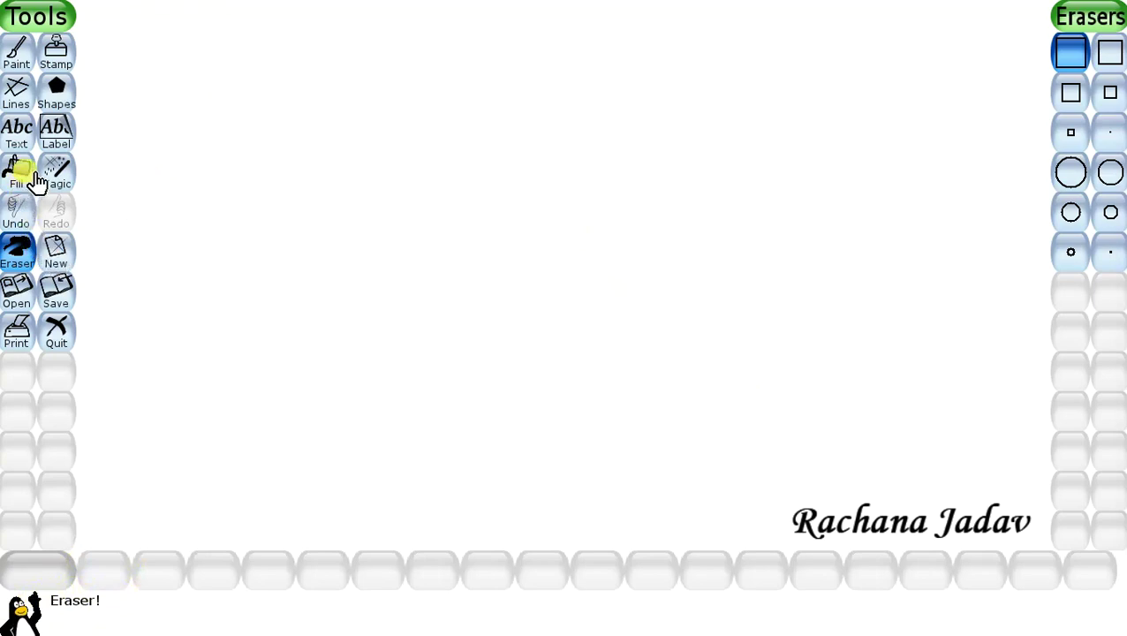
# Draw a filled red square in the upper part of the empty canvas with the Shapes tool
pyautogui.click(67, 103)
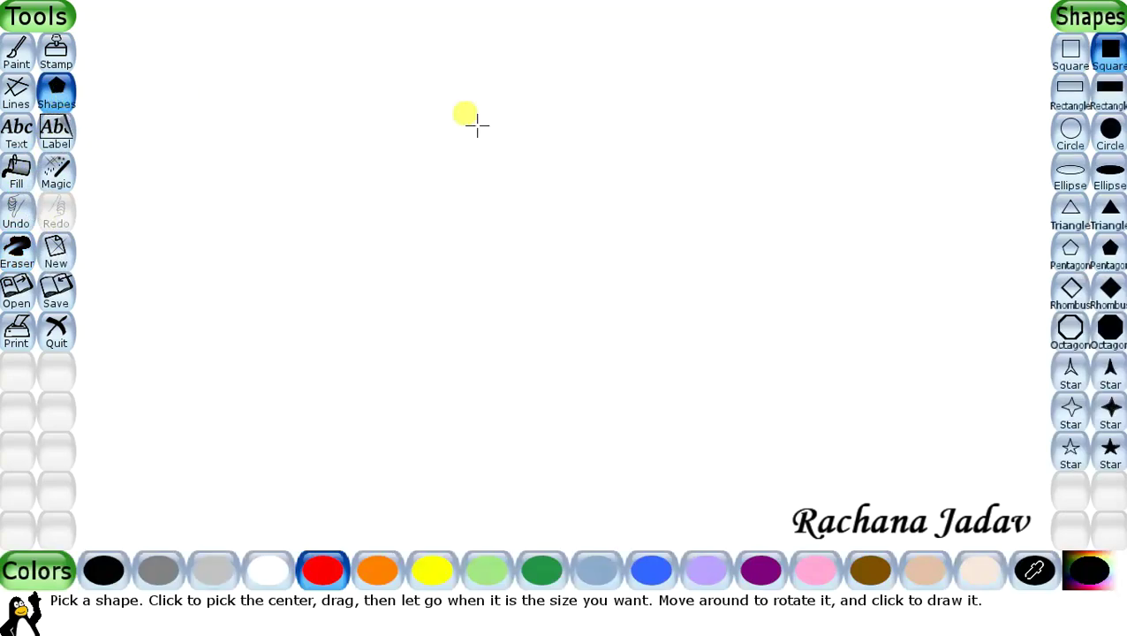
pyautogui.click(431, 111)
pyautogui.moveTo(431, 111); pyautogui.dragTo(535, 109)
pyautogui.click(534, 108)
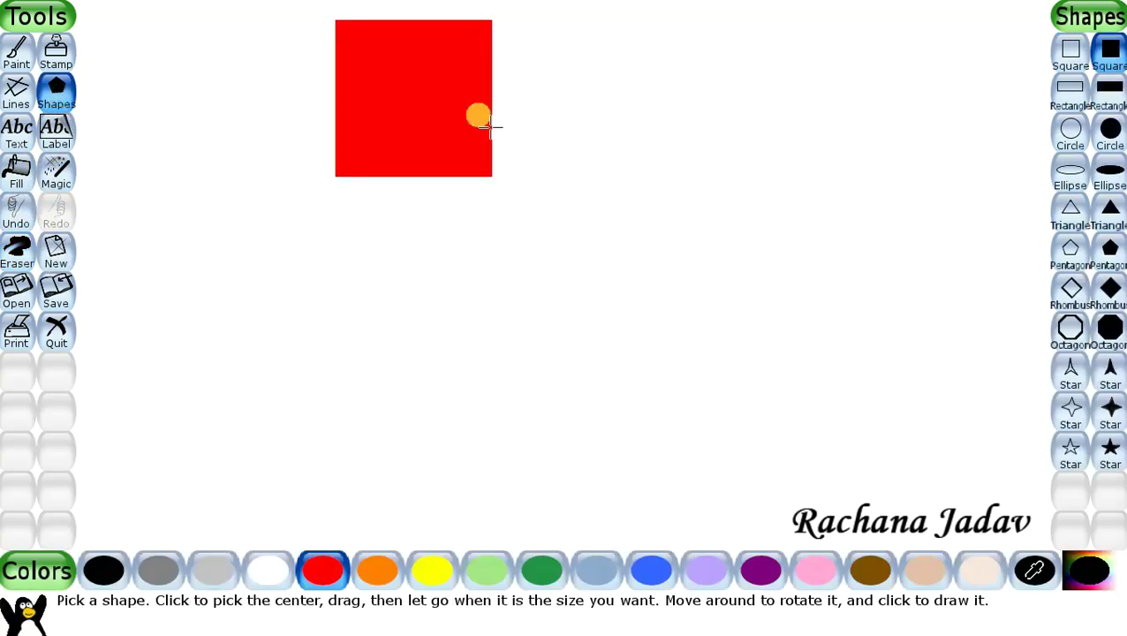
# Open the choices for a new drawing and examine the background colours, colouring pictures and photo backgrounds
pyautogui.click(67, 262)
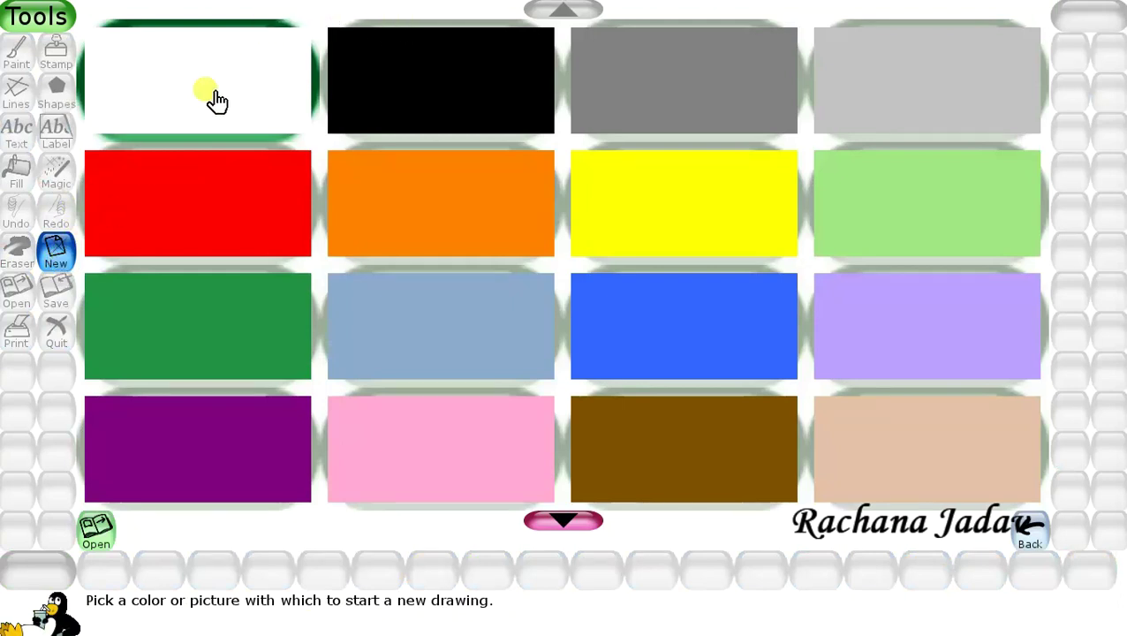
pyautogui.scroll(-4, 605, 128)
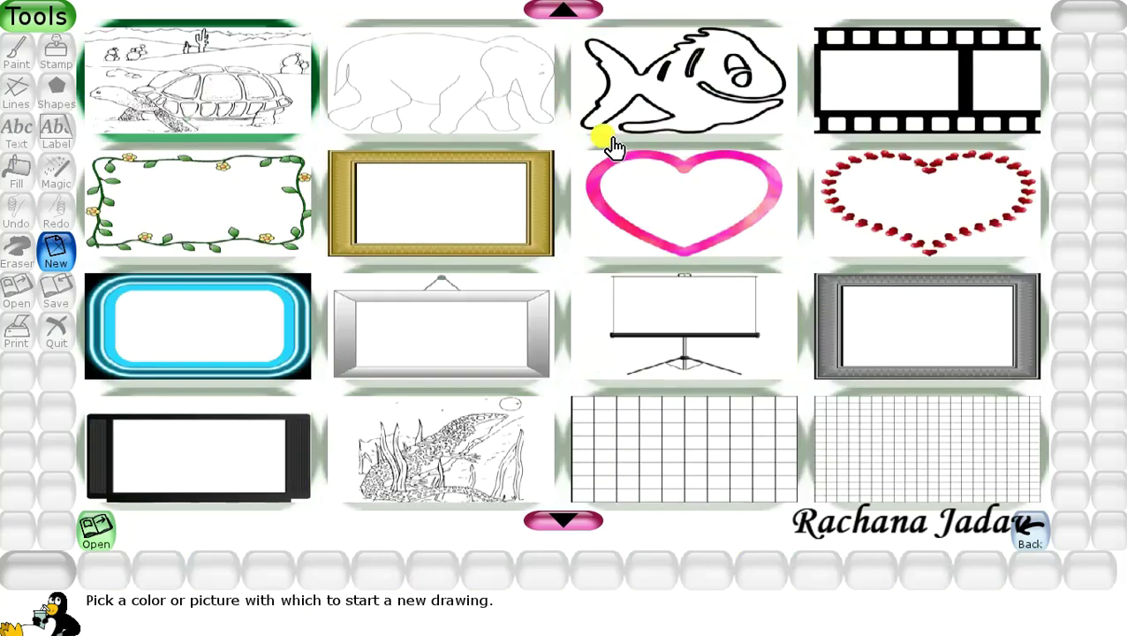
pyautogui.scroll(5, 614, 146)
pyautogui.scroll(-2, 613, 148)
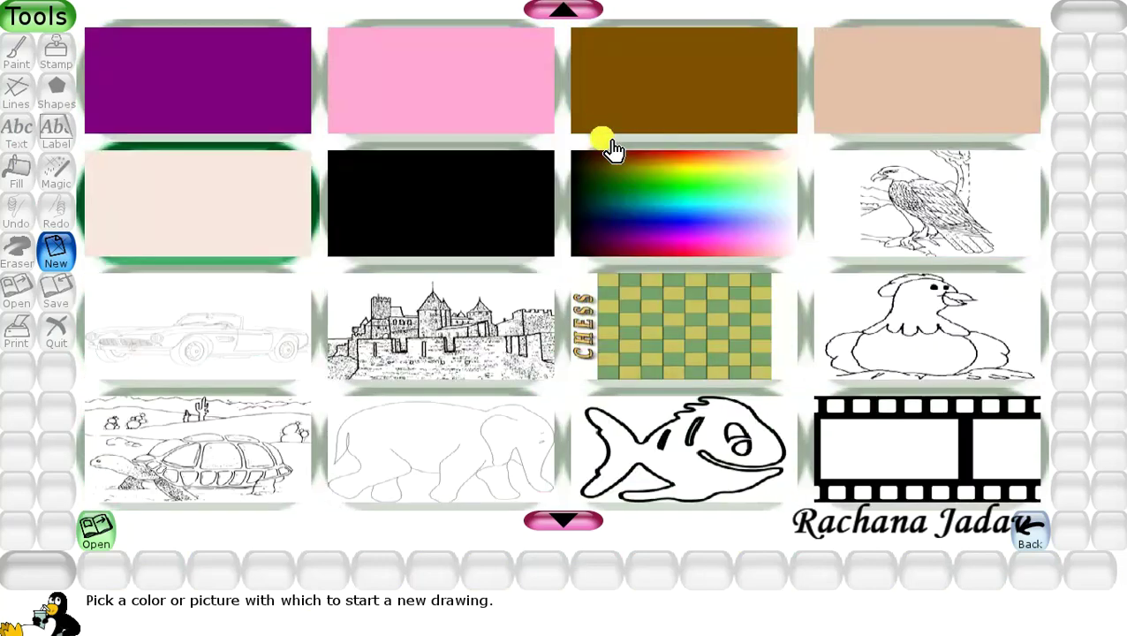
pyautogui.scroll(-1, 610, 146)
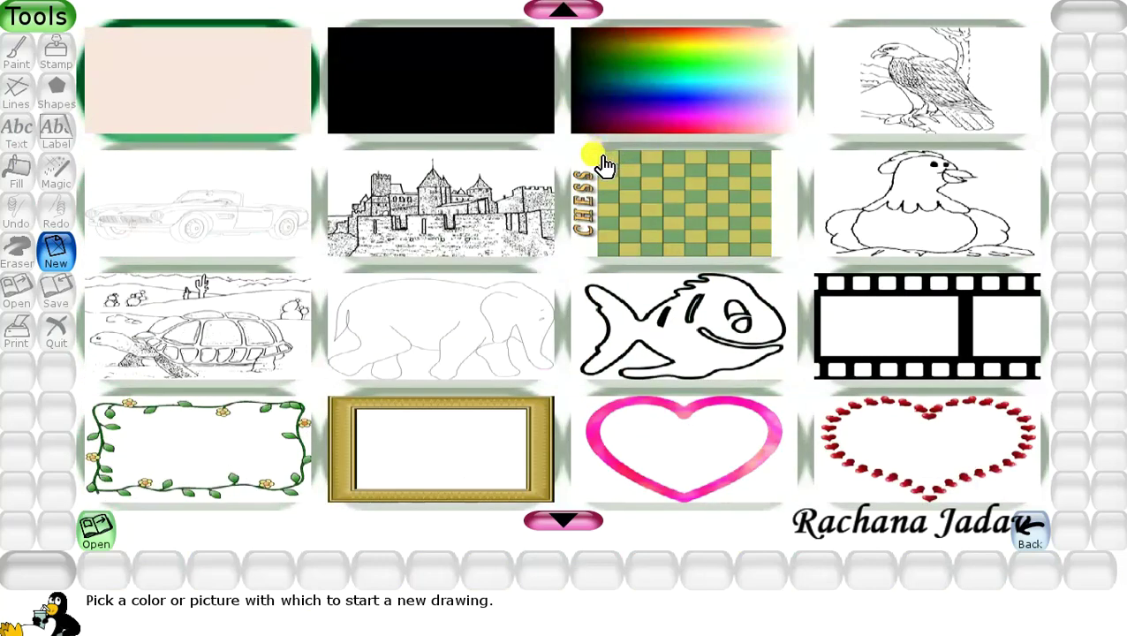
pyautogui.scroll(-2, 604, 166)
pyautogui.scroll(-3, 604, 166)
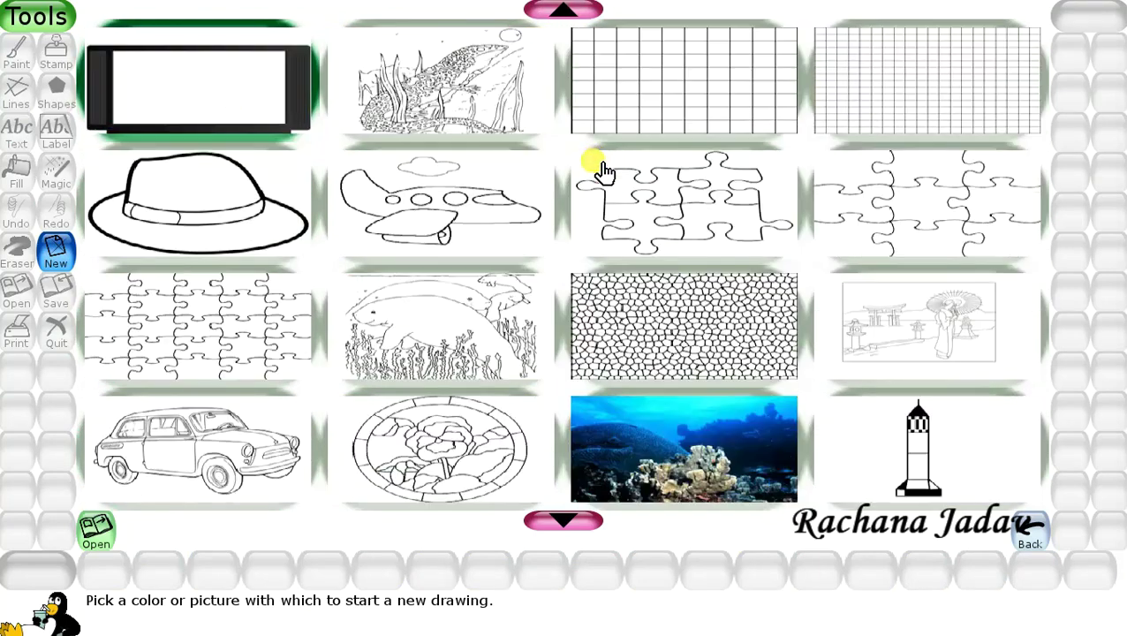
pyautogui.scroll(-4, 605, 168)
pyautogui.scroll(-3, 607, 174)
pyautogui.scroll(-2, 604, 169)
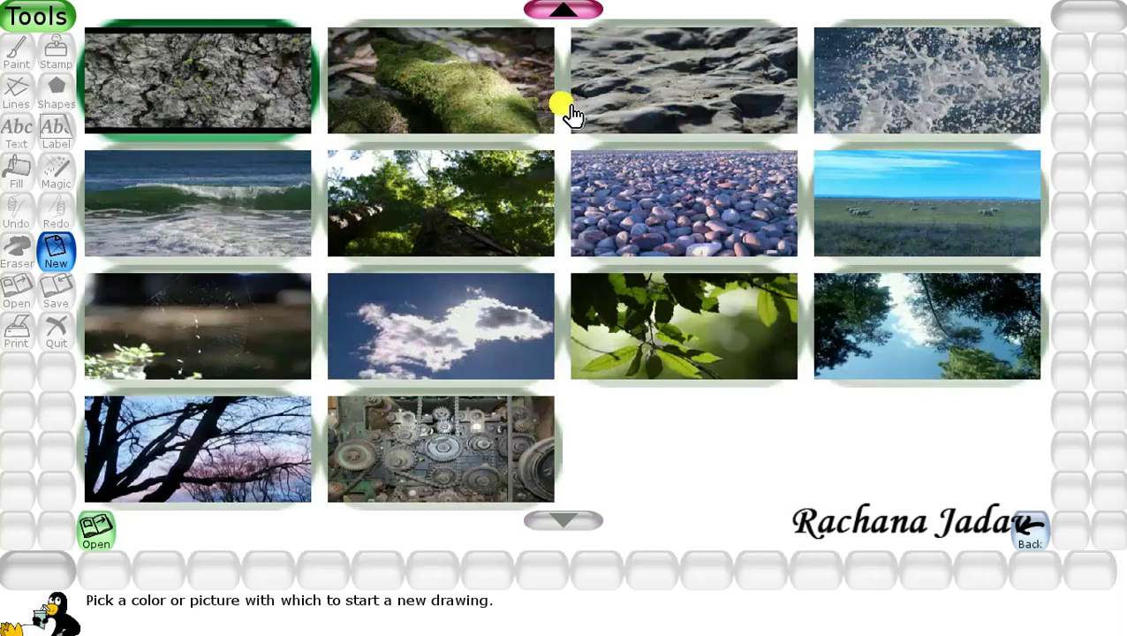
pyautogui.scroll(10, 584, 83)
pyautogui.scroll(5, 584, 71)
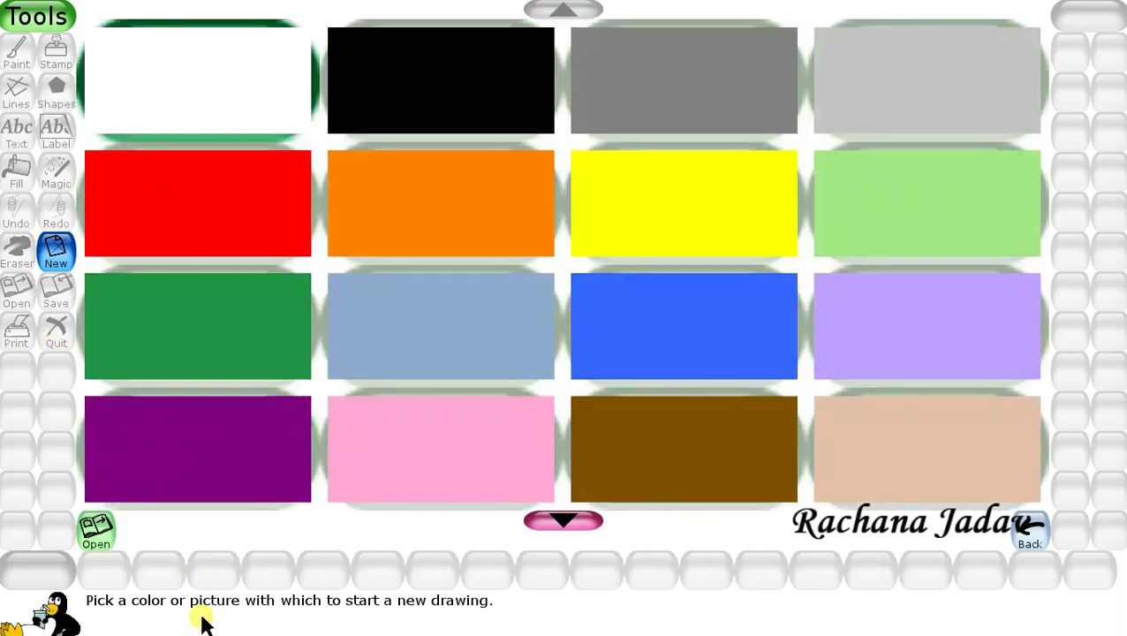
# Start the new drawing on the plain white background without saving the filled square
pyautogui.click(95, 540)
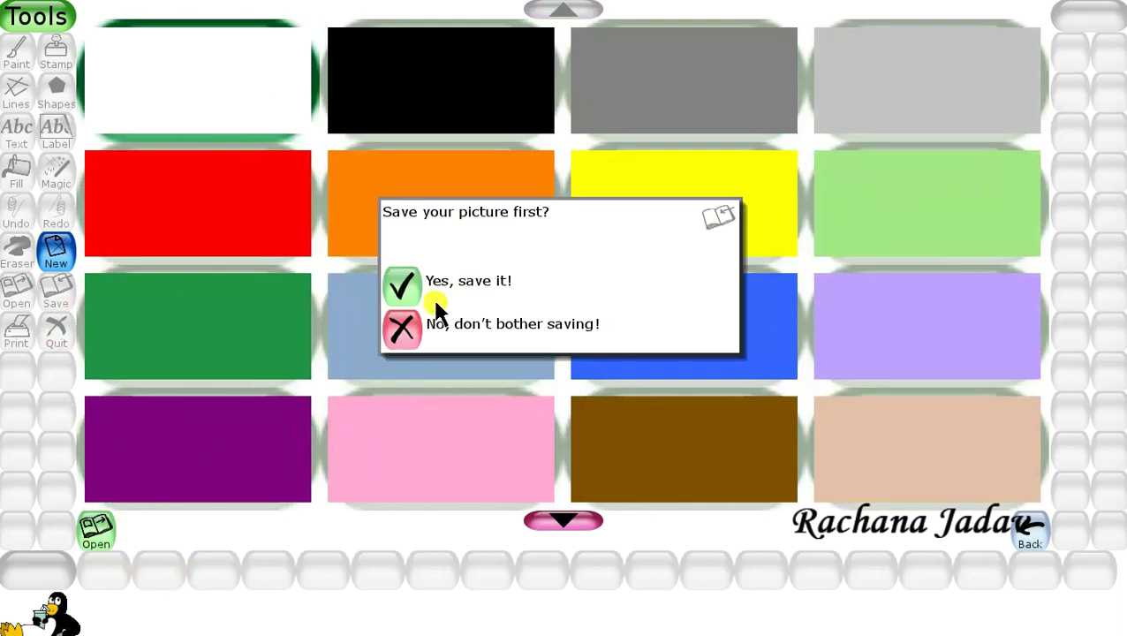
pyautogui.click(408, 330)
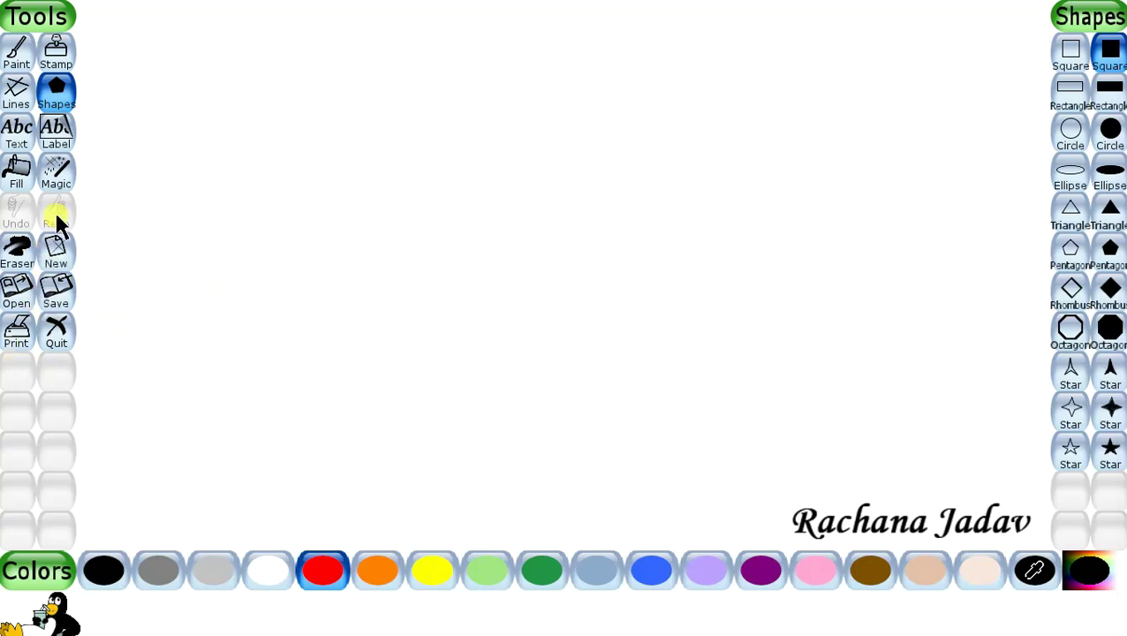
# Write the person's name as red text in the upper-left part of the canvas
pyautogui.click(17, 134)
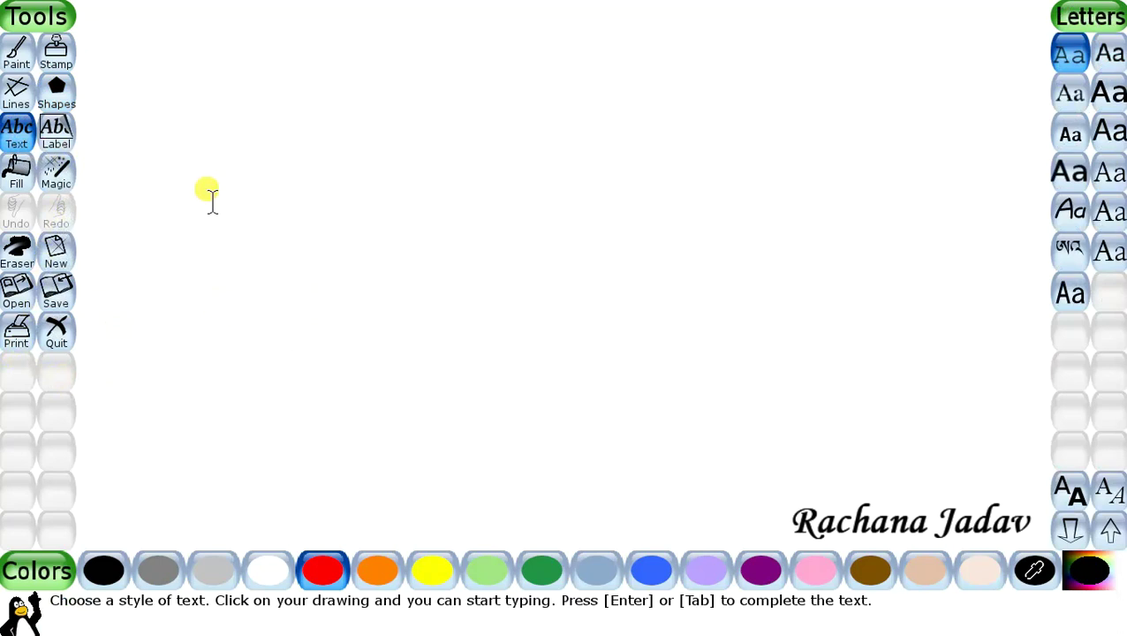
pyautogui.click(267, 205)
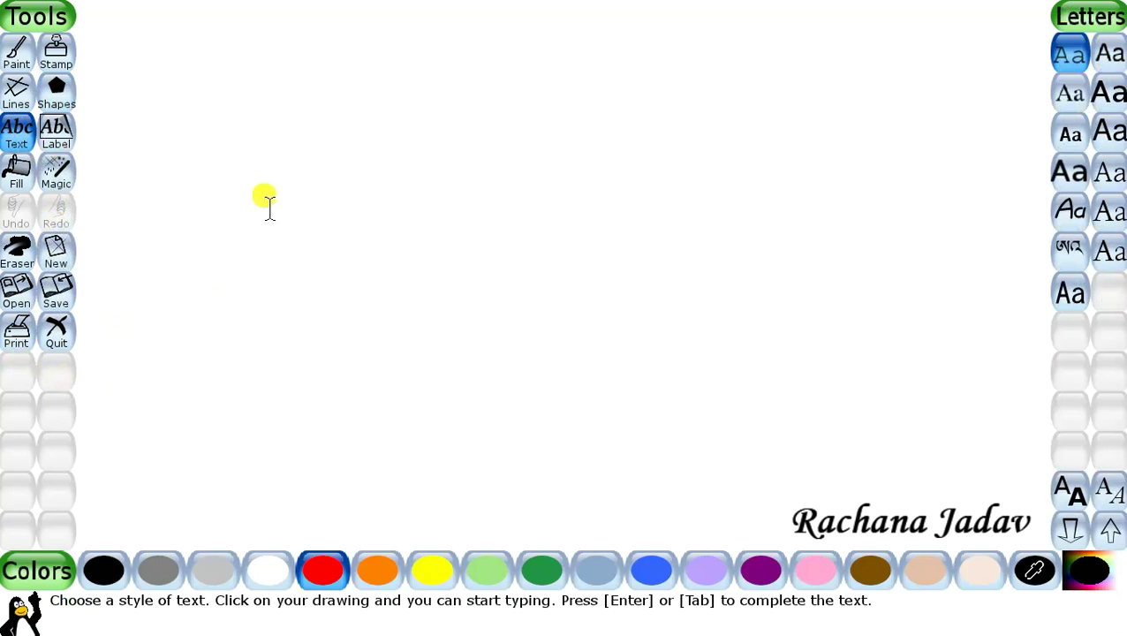
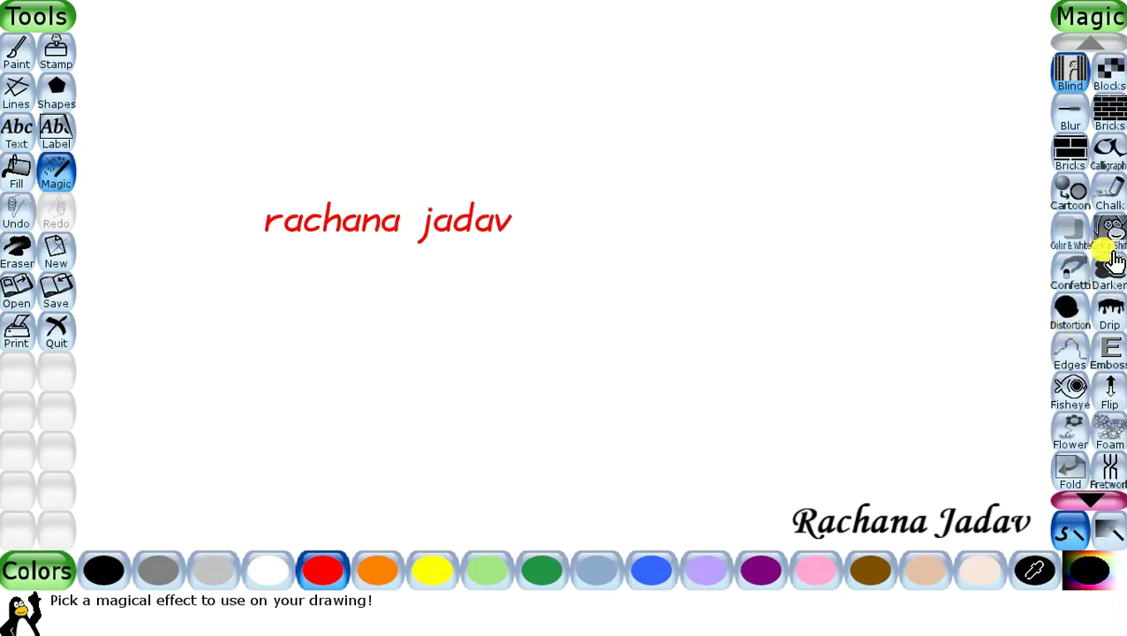
# Apply the Drip magic effect across both words of the red text
pyautogui.click(1109, 311)
pyautogui.moveTo(275, 222); pyautogui.dragTo(501, 224)
pyautogui.moveTo(275, 223); pyautogui.dragTo(512, 219)
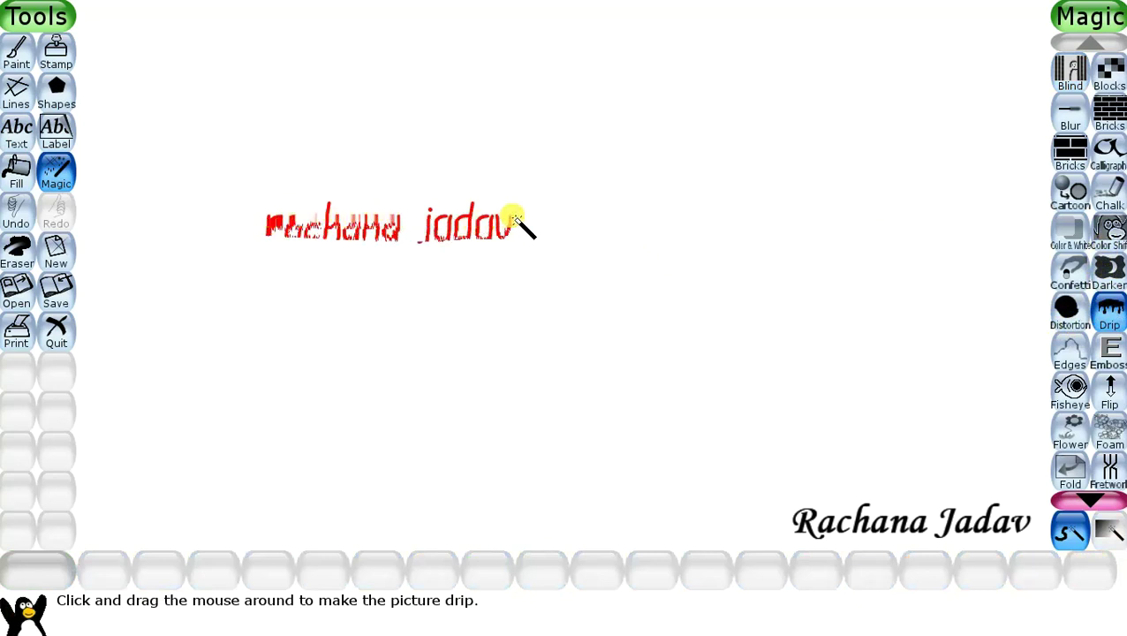
pyautogui.moveTo(429, 247)
pyautogui.mouseDown()
pyautogui.moveTo(433, 235)
pyautogui.moveTo(517, 239)
pyautogui.mouseUp()
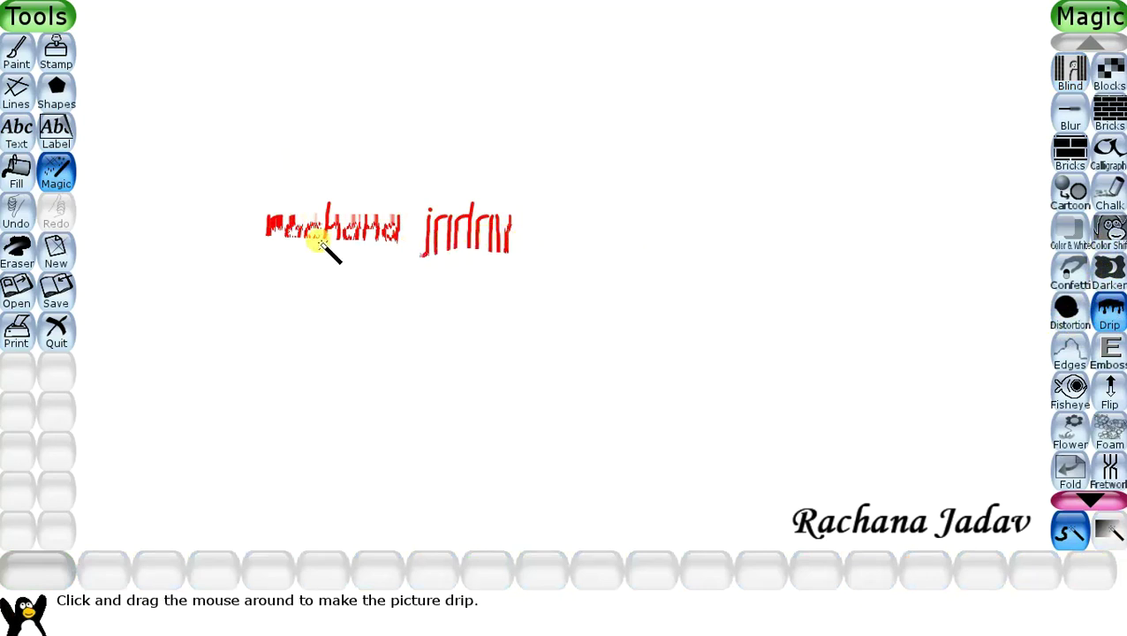
pyautogui.moveTo(258, 226); pyautogui.dragTo(388, 238)
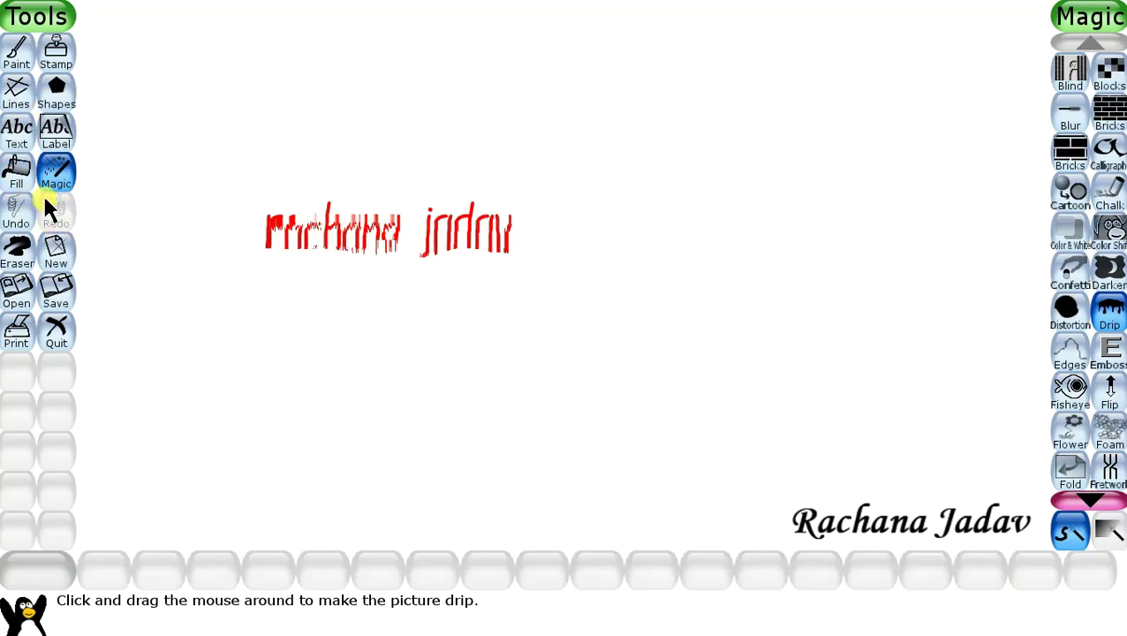
# Erase the whole dripping red text with the largest square eraser
pyautogui.click(20, 248)
pyautogui.moveTo(263, 237)
pyautogui.mouseDown()
pyautogui.moveTo(508, 251)
pyautogui.moveTo(75, 254)
pyautogui.mouseUp()
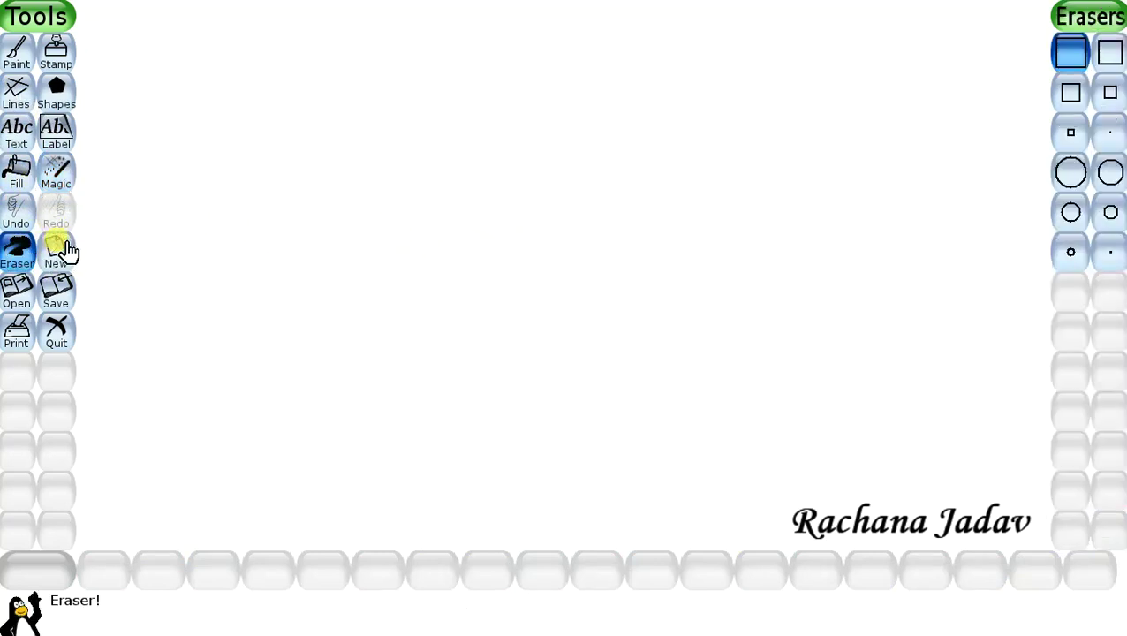
# Draw a large filled red circle in the upper part of the canvas, left of centre
pyautogui.click(62, 99)
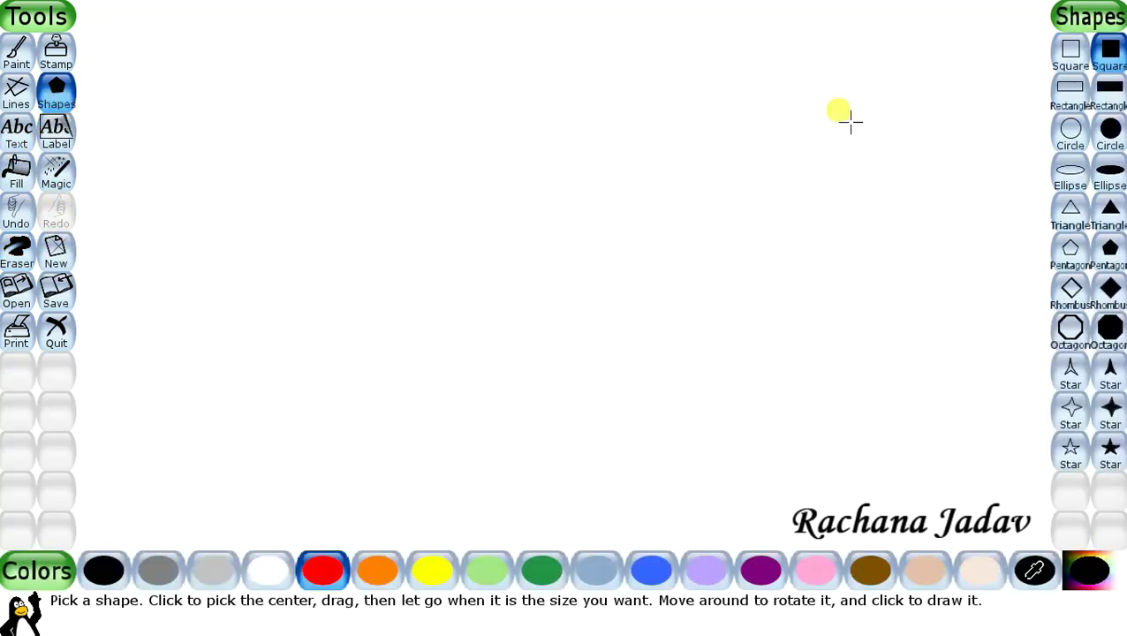
pyautogui.click(1105, 141)
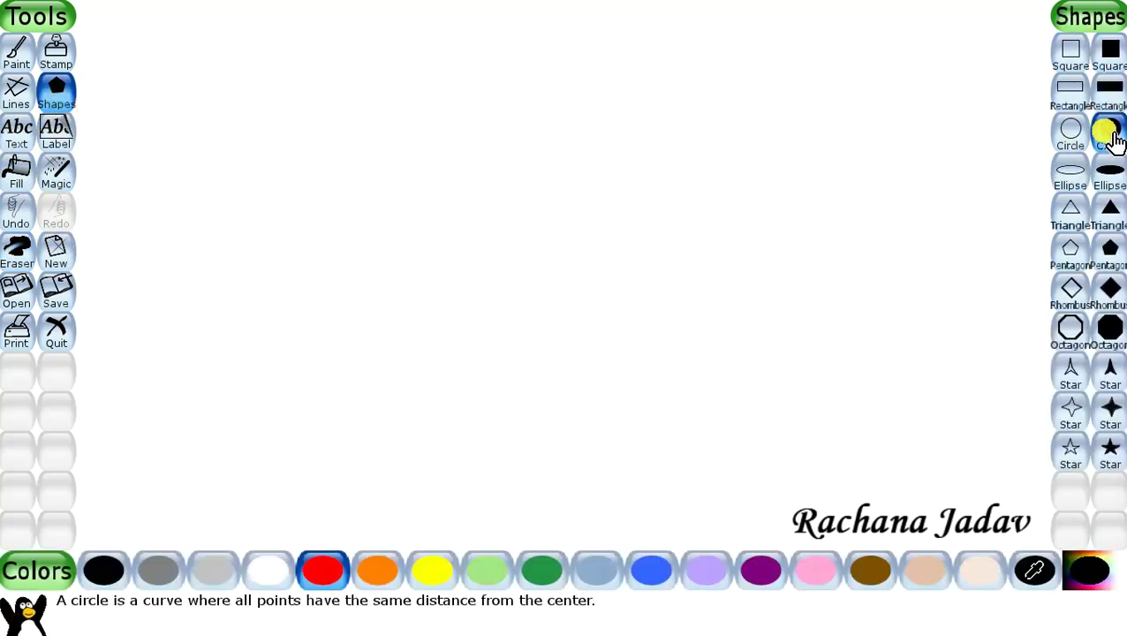
pyautogui.moveTo(452, 193); pyautogui.dragTo(589, 313)
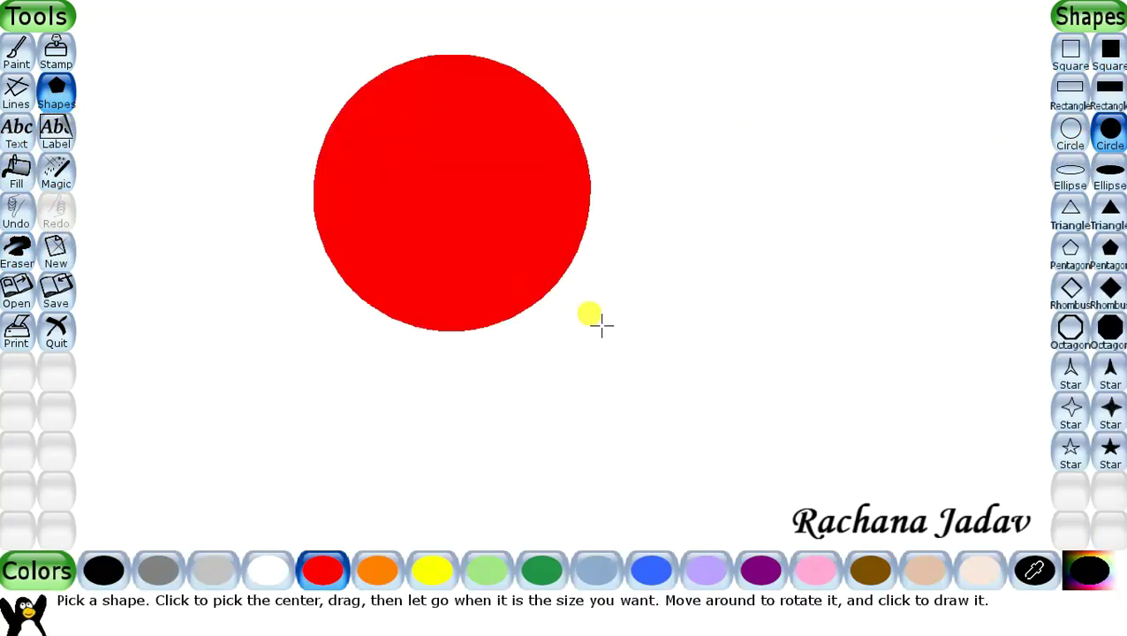
# Apply the Edges magic effect over the lower half of the red circle, leaving only its outline there
pyautogui.click(55, 187)
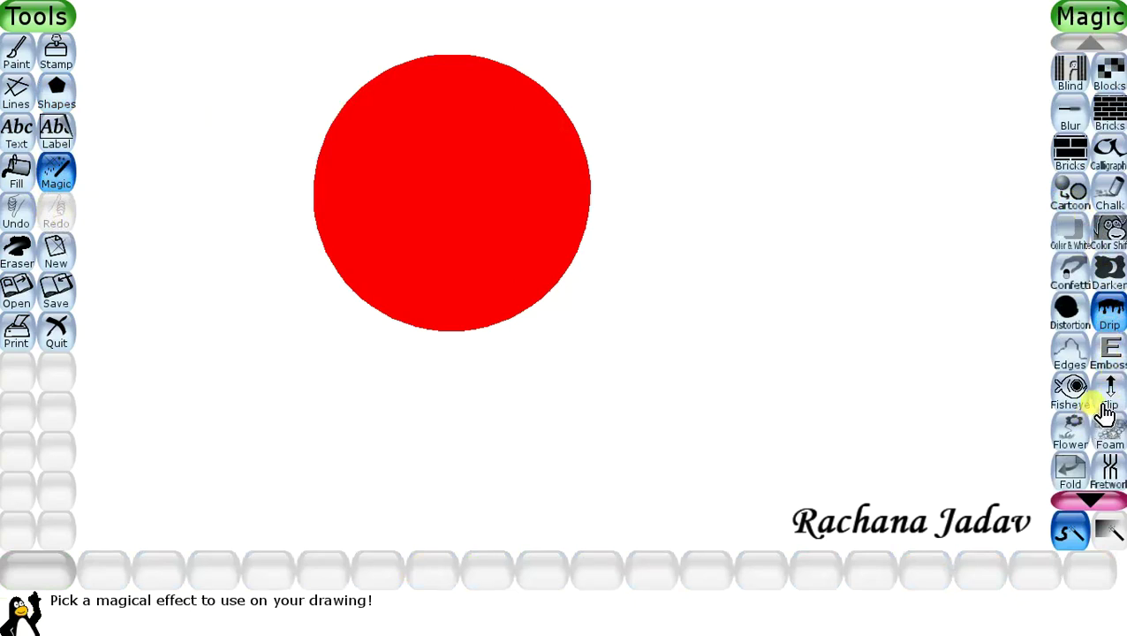
pyautogui.click(1076, 353)
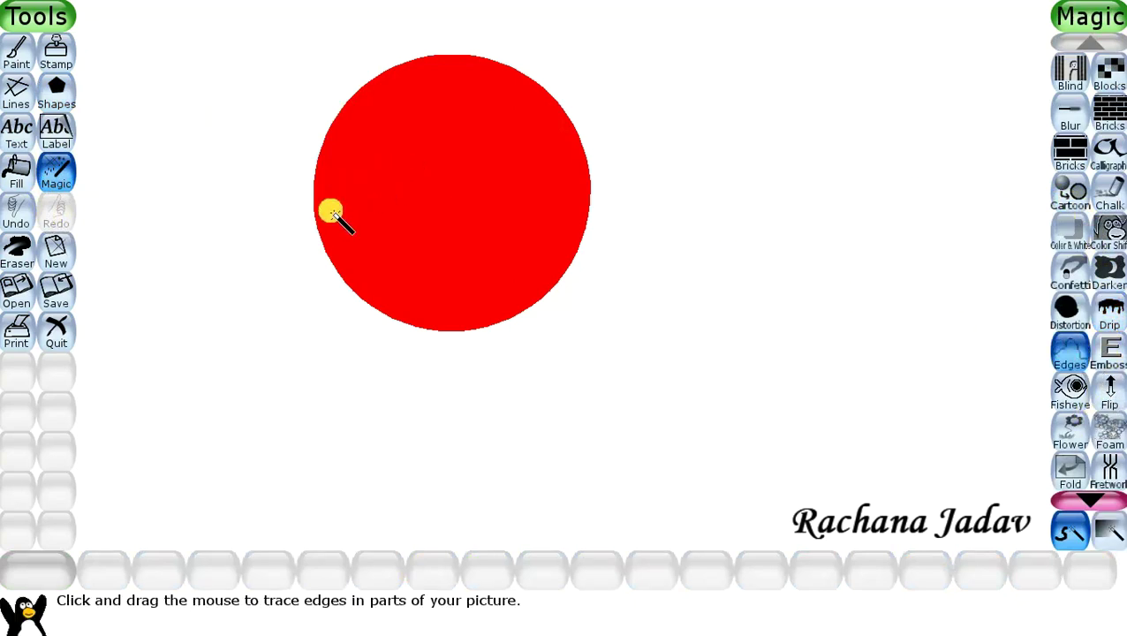
pyautogui.moveTo(323, 218)
pyautogui.mouseDown()
pyautogui.moveTo(518, 201)
pyautogui.moveTo(573, 231)
pyautogui.moveTo(515, 282)
pyautogui.moveTo(320, 231)
pyautogui.moveTo(550, 223)
pyautogui.moveTo(471, 267)
pyautogui.moveTo(515, 244)
pyautogui.moveTo(362, 294)
pyautogui.moveTo(549, 302)
pyautogui.moveTo(397, 317)
pyautogui.moveTo(553, 284)
pyautogui.moveTo(407, 285)
pyautogui.moveTo(441, 253)
pyautogui.moveTo(440, 282)
pyautogui.moveTo(586, 220)
pyautogui.moveTo(430, 266)
pyautogui.mouseUp()
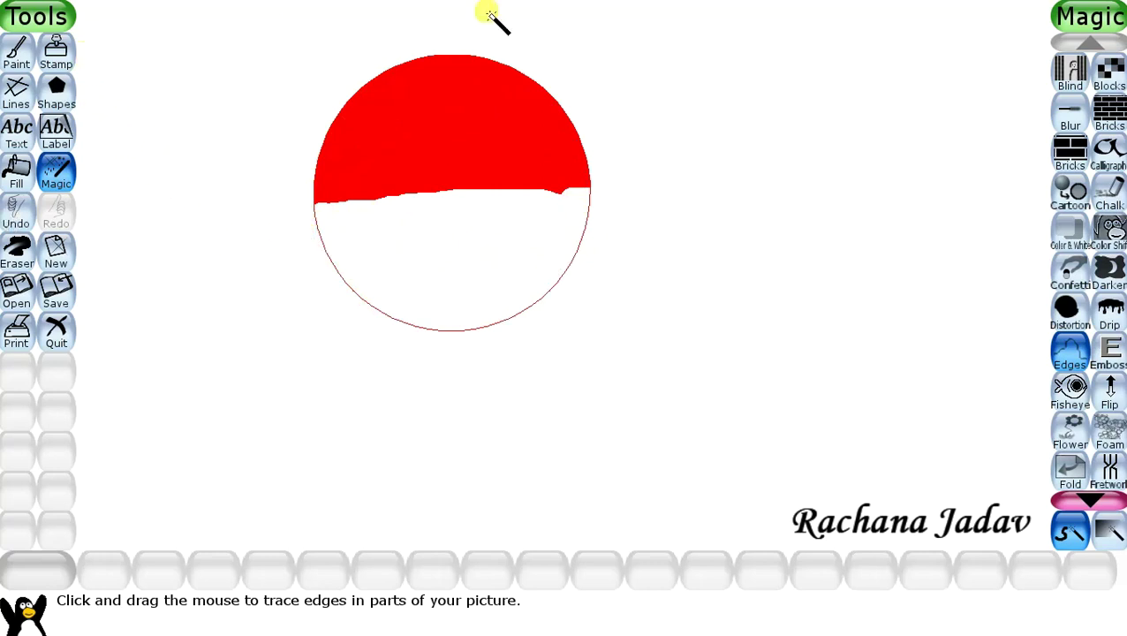
# Cover the middle of the circle's red upper half with bubbles using the Foam magic effect
pyautogui.click(1110, 429)
pyautogui.moveTo(382, 118)
pyautogui.mouseDown()
pyautogui.moveTo(452, 122)
pyautogui.moveTo(541, 166)
pyautogui.mouseUp()
pyautogui.moveTo(395, 144); pyautogui.dragTo(468, 151)
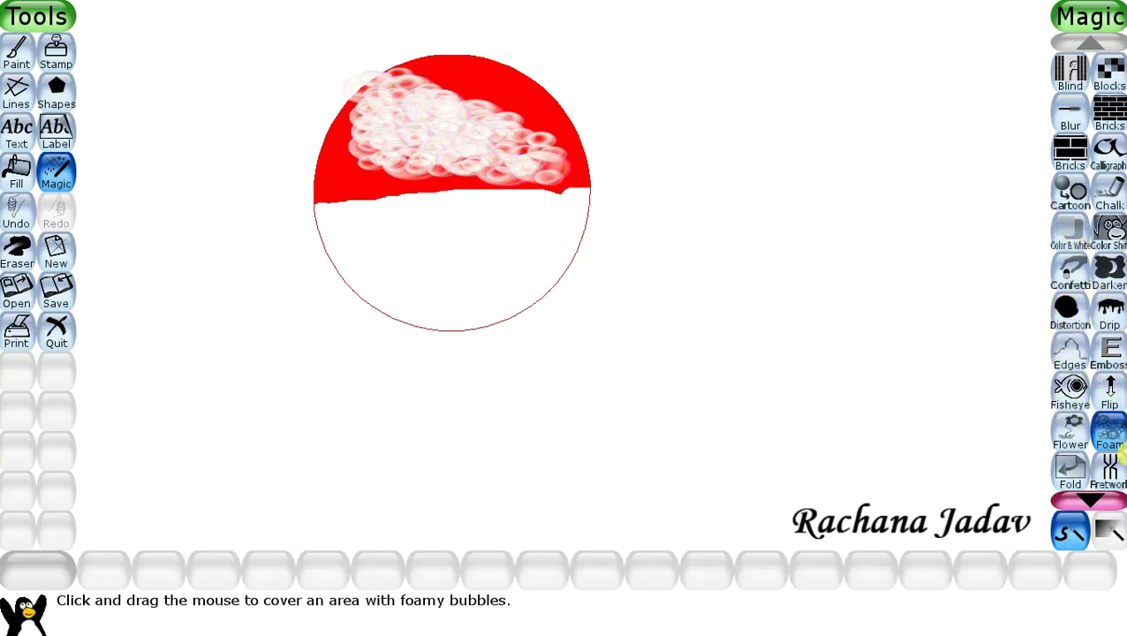
# Draw a strip of grass along the bottom of the canvas with the Grass magic effect
pyautogui.click(1102, 501)
pyautogui.click(1095, 501)
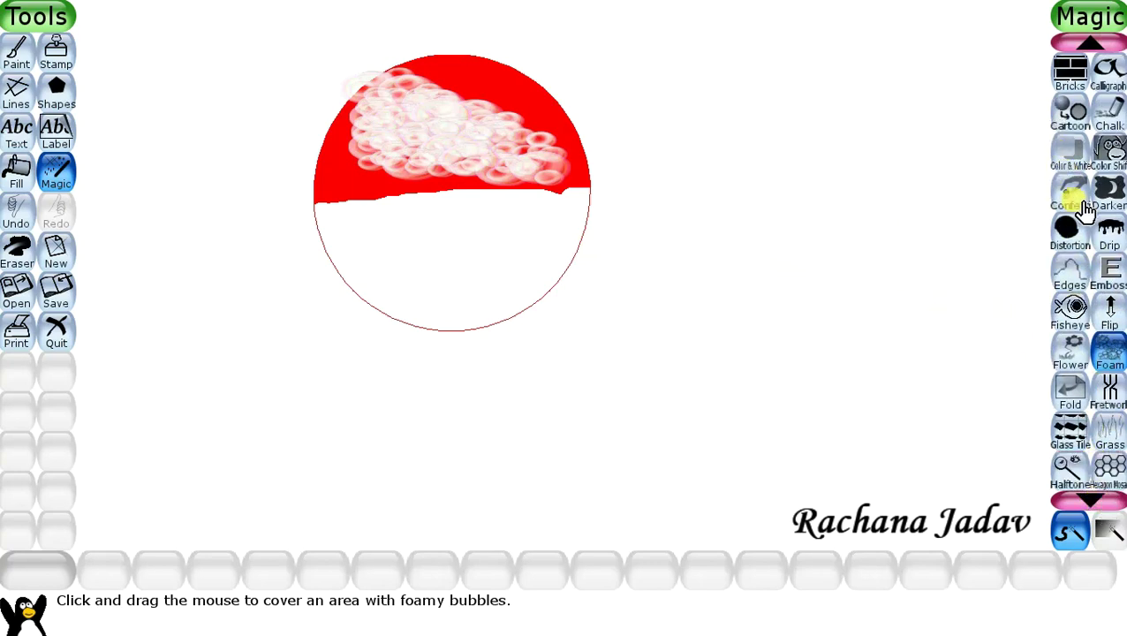
pyautogui.click(1111, 432)
pyautogui.moveTo(569, 443); pyautogui.dragTo(978, 434)
pyautogui.moveTo(201, 422)
pyautogui.mouseDown()
pyautogui.moveTo(304, 455)
pyautogui.moveTo(493, 473)
pyautogui.moveTo(996, 460)
pyautogui.moveTo(1010, 482)
pyautogui.moveTo(899, 507)
pyautogui.moveTo(735, 508)
pyautogui.moveTo(578, 503)
pyautogui.moveTo(353, 455)
pyautogui.mouseUp()
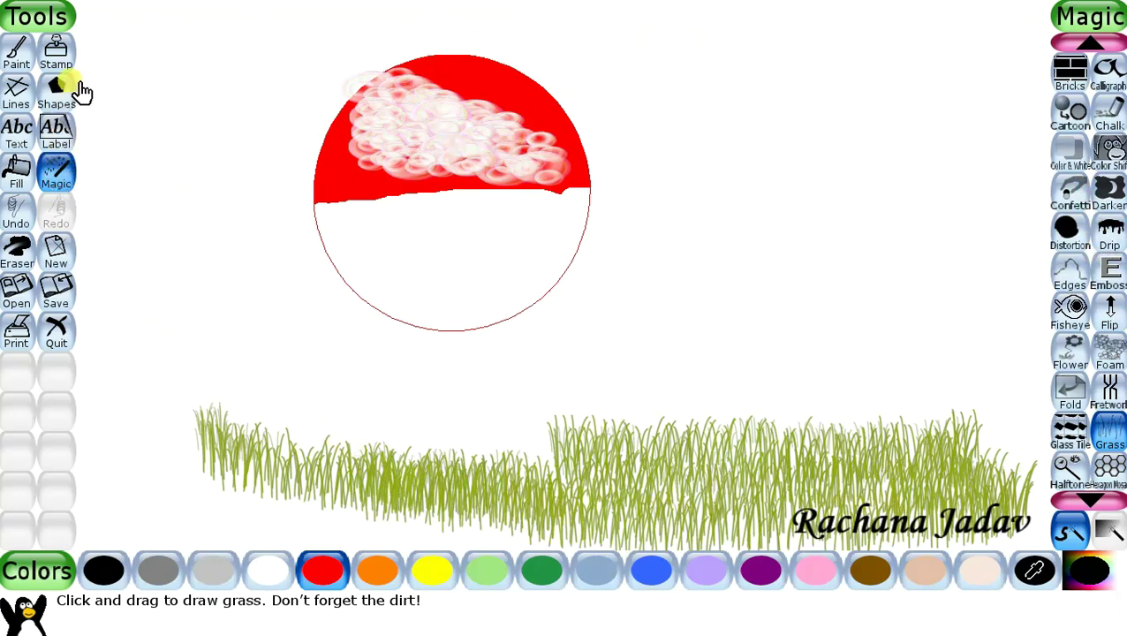
# Paint a solid brown tree trunk above the right part of the grass with the second-largest round brush
pyautogui.click(31, 55)
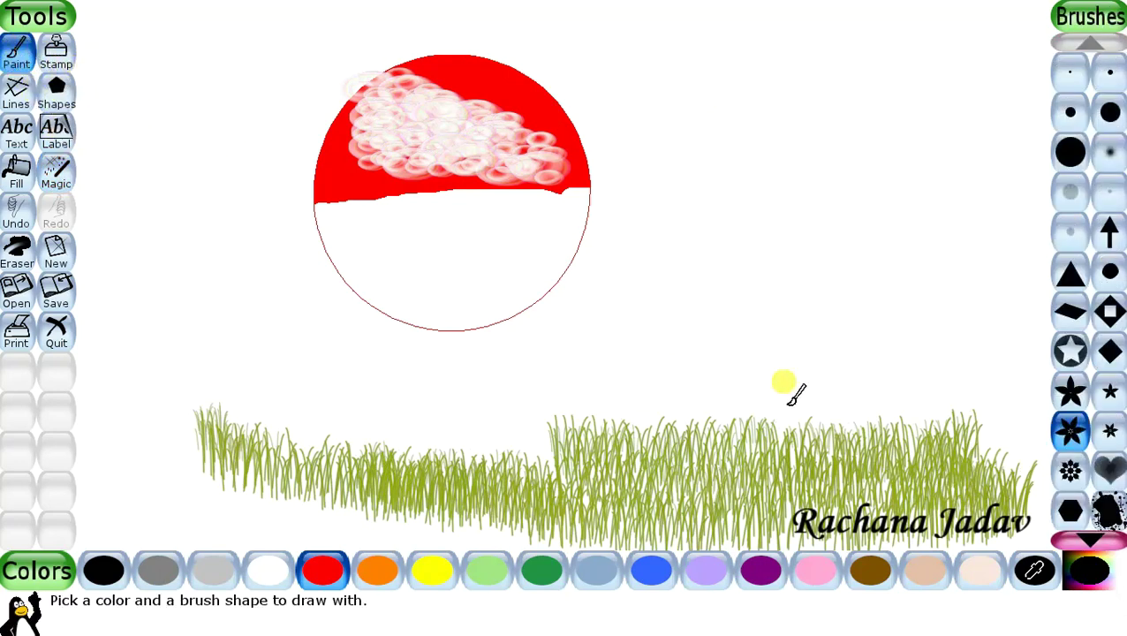
pyautogui.click(874, 583)
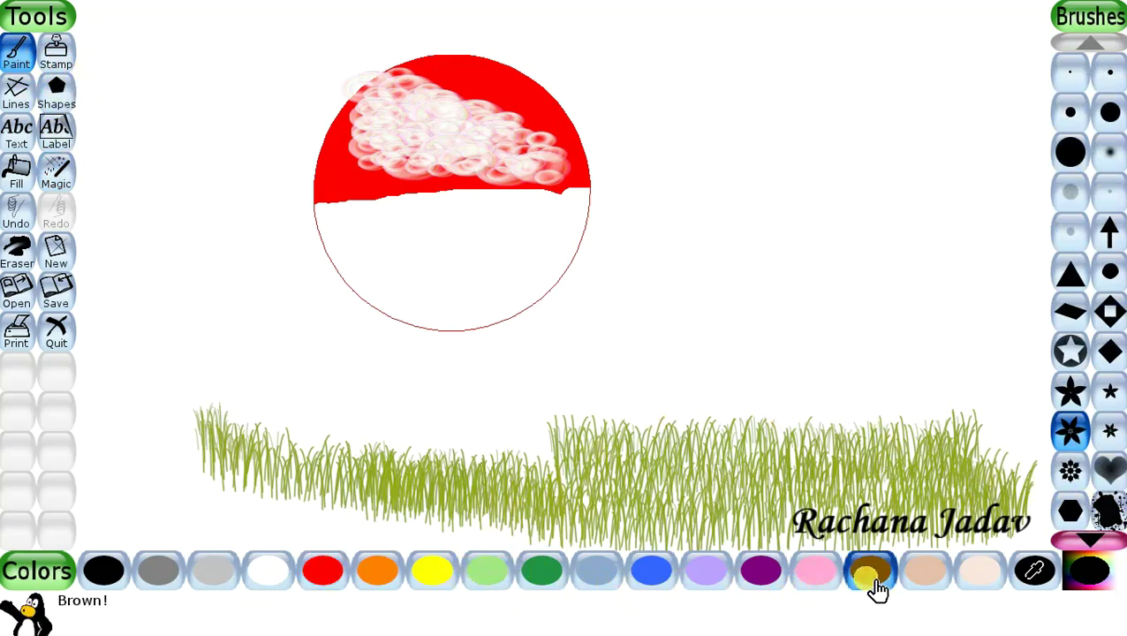
pyautogui.moveTo(824, 232)
pyautogui.mouseDown()
pyautogui.moveTo(843, 327)
pyautogui.moveTo(812, 394)
pyautogui.mouseUp()
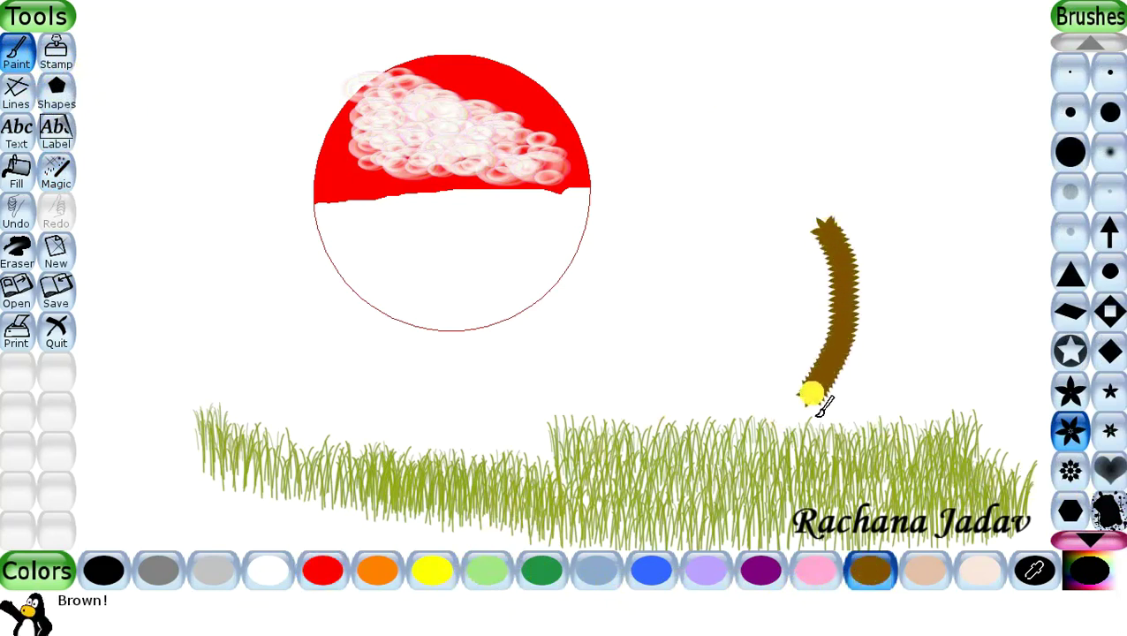
pyautogui.hotkey('ctrl', 'z')
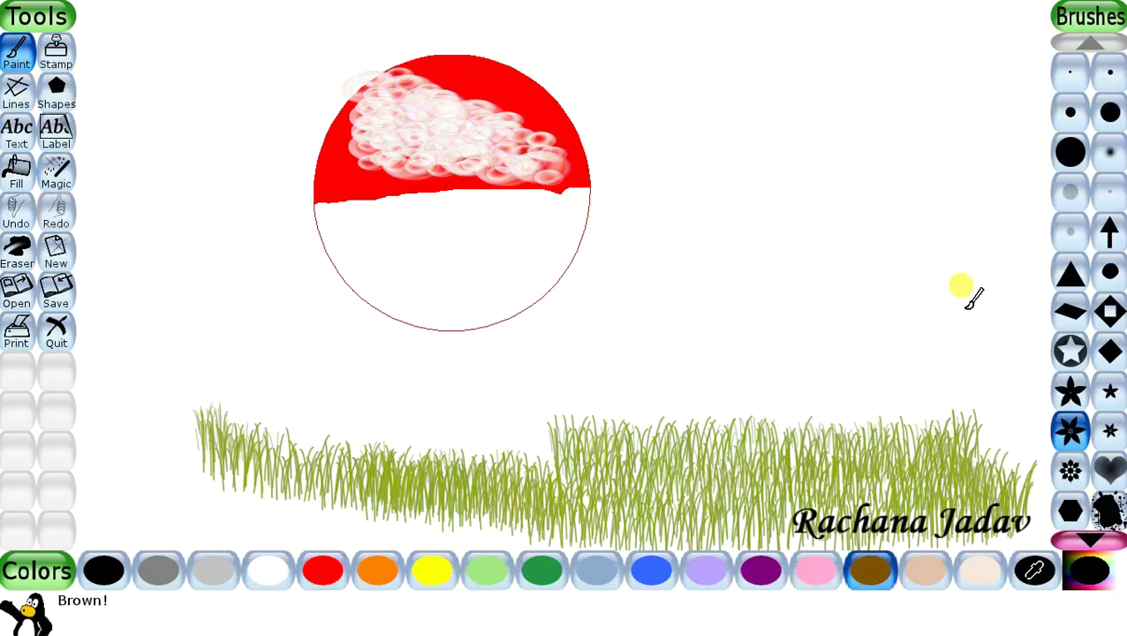
pyautogui.click(1109, 111)
pyautogui.moveTo(843, 227)
pyautogui.mouseDown()
pyautogui.moveTo(855, 310)
pyautogui.moveTo(812, 403)
pyautogui.moveTo(974, 417)
pyautogui.moveTo(953, 370)
pyautogui.moveTo(947, 277)
pyautogui.moveTo(961, 208)
pyautogui.moveTo(846, 221)
pyautogui.moveTo(867, 290)
pyautogui.moveTo(891, 255)
pyautogui.moveTo(882, 232)
pyautogui.moveTo(965, 204)
pyautogui.moveTo(922, 209)
pyautogui.moveTo(944, 211)
pyautogui.moveTo(951, 232)
pyautogui.moveTo(865, 309)
pyautogui.moveTo(939, 251)
pyautogui.moveTo(848, 349)
pyautogui.moveTo(952, 243)
pyautogui.moveTo(917, 309)
pyautogui.moveTo(849, 392)
pyautogui.moveTo(883, 339)
pyautogui.moveTo(866, 359)
pyautogui.moveTo(880, 388)
pyautogui.moveTo(850, 397)
pyautogui.moveTo(945, 415)
pyautogui.moveTo(933, 421)
pyautogui.moveTo(925, 401)
pyautogui.moveTo(898, 394)
pyautogui.moveTo(834, 394)
pyautogui.moveTo(914, 375)
pyautogui.moveTo(922, 281)
pyautogui.moveTo(860, 367)
pyautogui.moveTo(931, 263)
pyautogui.moveTo(941, 378)
pyautogui.moveTo(915, 380)
pyautogui.moveTo(890, 362)
pyautogui.moveTo(920, 330)
pyautogui.moveTo(926, 353)
pyautogui.moveTo(935, 315)
pyautogui.moveTo(901, 383)
pyautogui.moveTo(936, 387)
pyautogui.mouseUp()
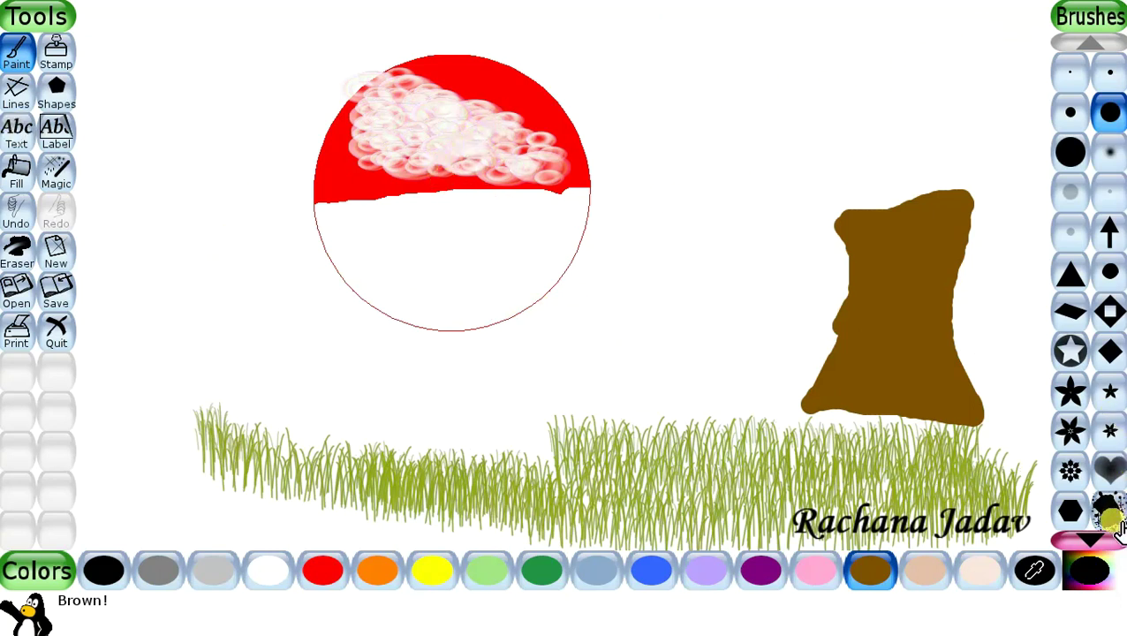
# Paint a dense dark green crown over the top of the tree trunk with the leafy vine brush
pyautogui.click(1092, 540)
pyautogui.moveTo(1095, 545); pyautogui.dragTo(1095, 546)
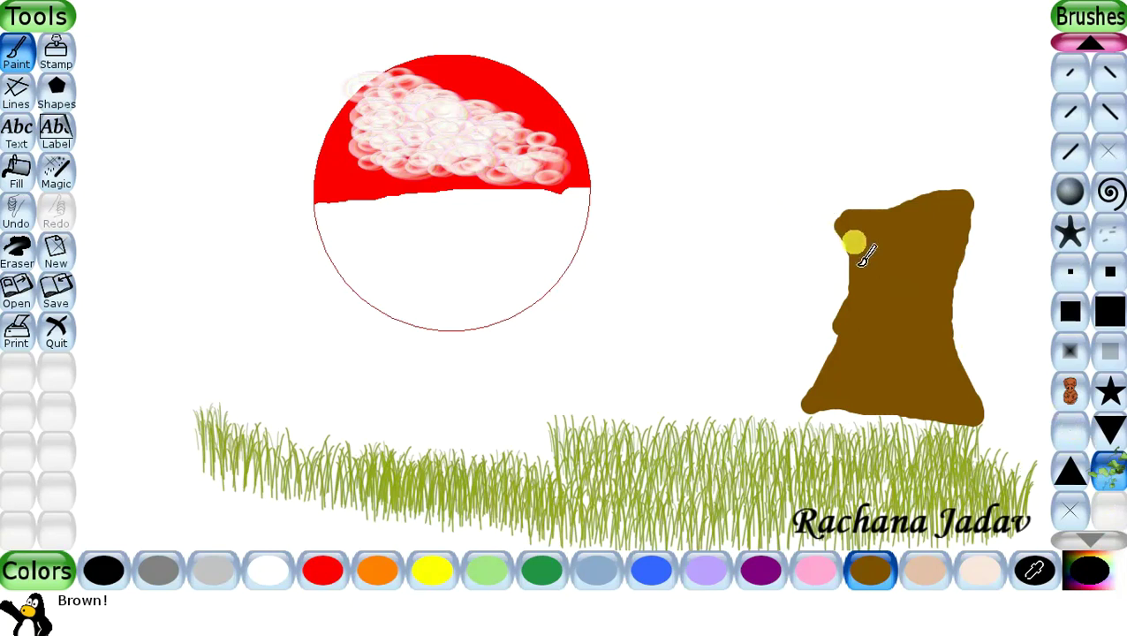
pyautogui.click(553, 582)
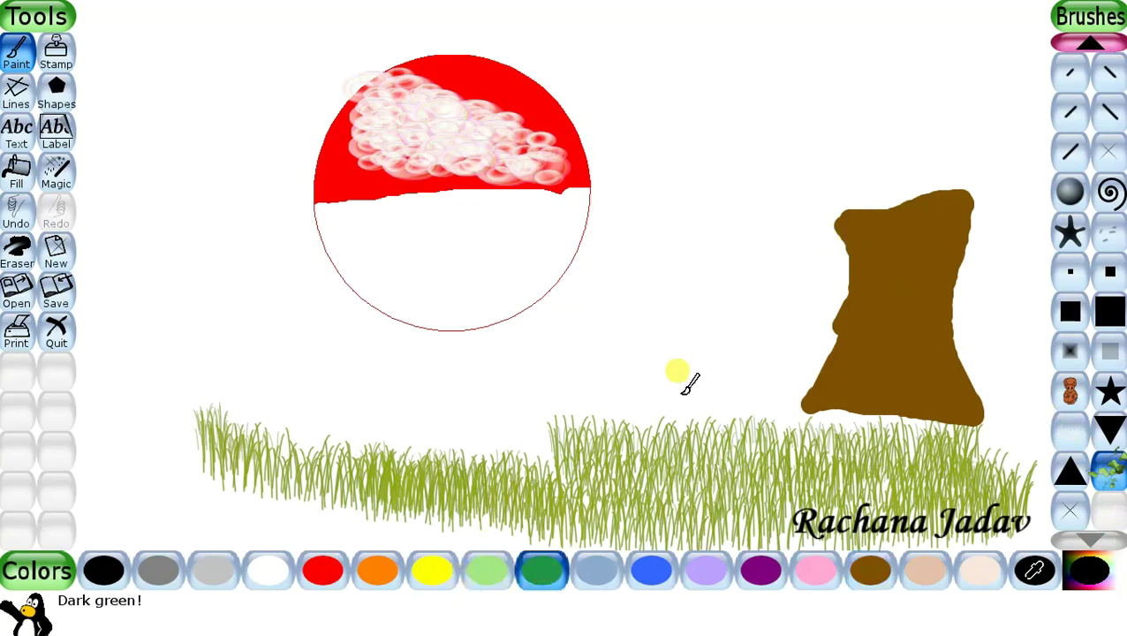
pyautogui.moveTo(839, 221)
pyautogui.mouseDown()
pyautogui.moveTo(810, 191)
pyautogui.moveTo(797, 109)
pyautogui.moveTo(820, 73)
pyautogui.moveTo(868, 42)
pyautogui.moveTo(921, 45)
pyautogui.moveTo(772, 59)
pyautogui.moveTo(750, 98)
pyautogui.moveTo(834, 183)
pyautogui.moveTo(856, 111)
pyautogui.moveTo(863, 134)
pyautogui.moveTo(907, 71)
pyautogui.moveTo(870, 103)
pyautogui.moveTo(864, 188)
pyautogui.moveTo(945, 82)
pyautogui.moveTo(900, 116)
pyautogui.moveTo(896, 232)
pyautogui.moveTo(1050, 189)
pyautogui.moveTo(1018, 98)
pyautogui.moveTo(988, 69)
pyautogui.moveTo(928, 202)
pyautogui.moveTo(1009, 161)
pyautogui.moveTo(1001, 135)
pyautogui.moveTo(941, 159)
pyautogui.moveTo(799, 175)
pyautogui.moveTo(751, 144)
pyautogui.moveTo(768, 102)
pyautogui.moveTo(758, 165)
pyautogui.moveTo(822, 205)
pyautogui.mouseUp()
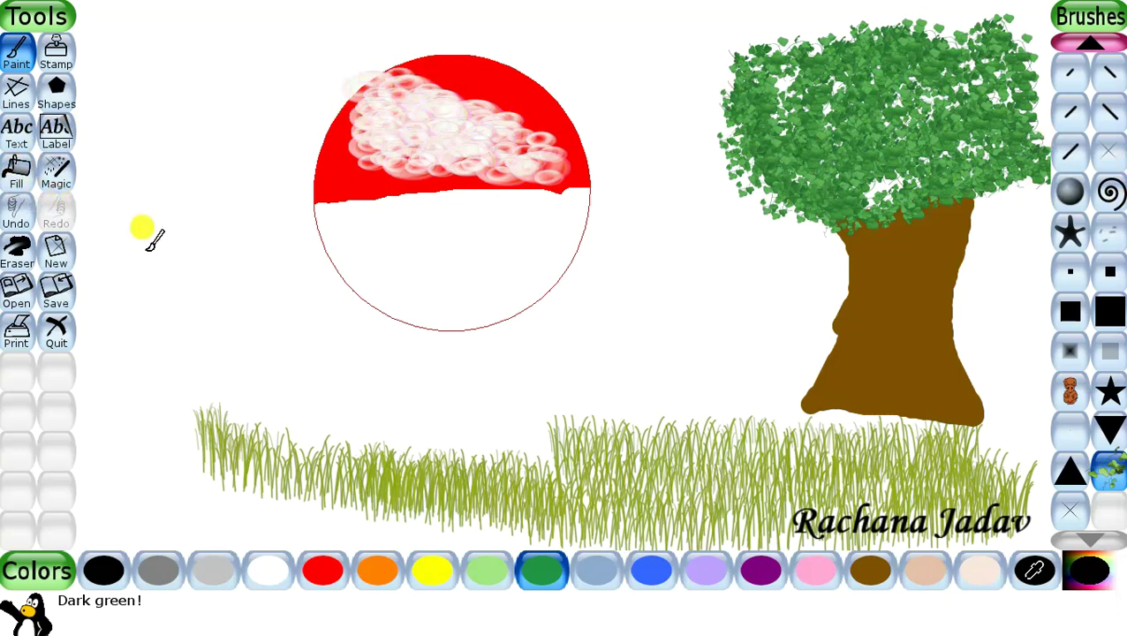
# Draw five flowers rising from the grass with the Flower magic effect, coloured dark green, blue, purple, yellow and brown
pyautogui.click(61, 176)
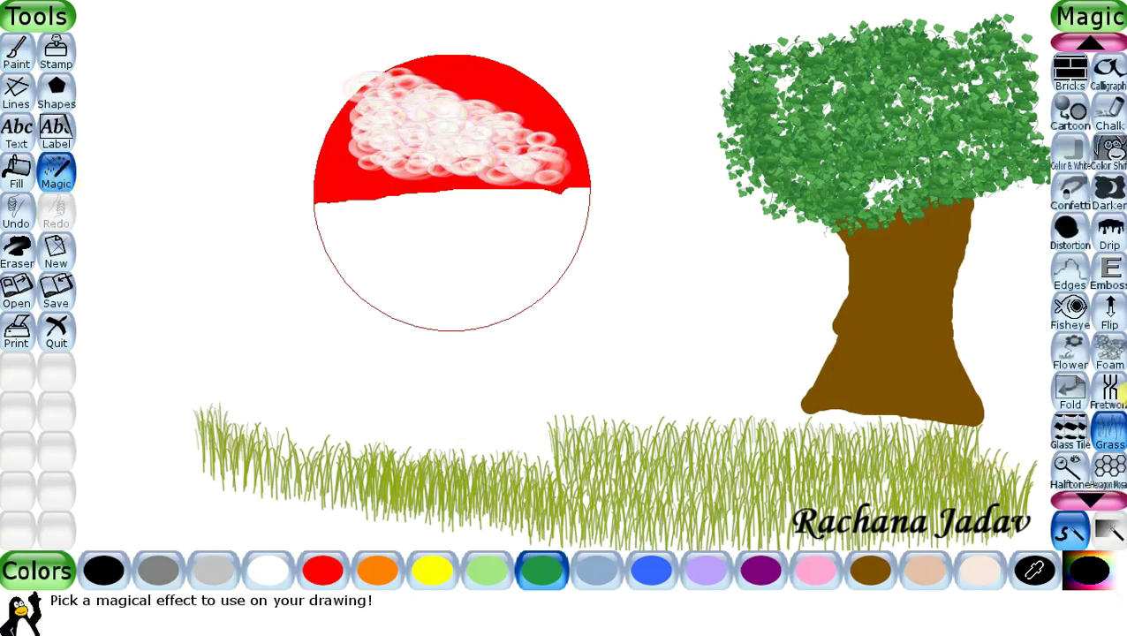
pyautogui.click(1070, 350)
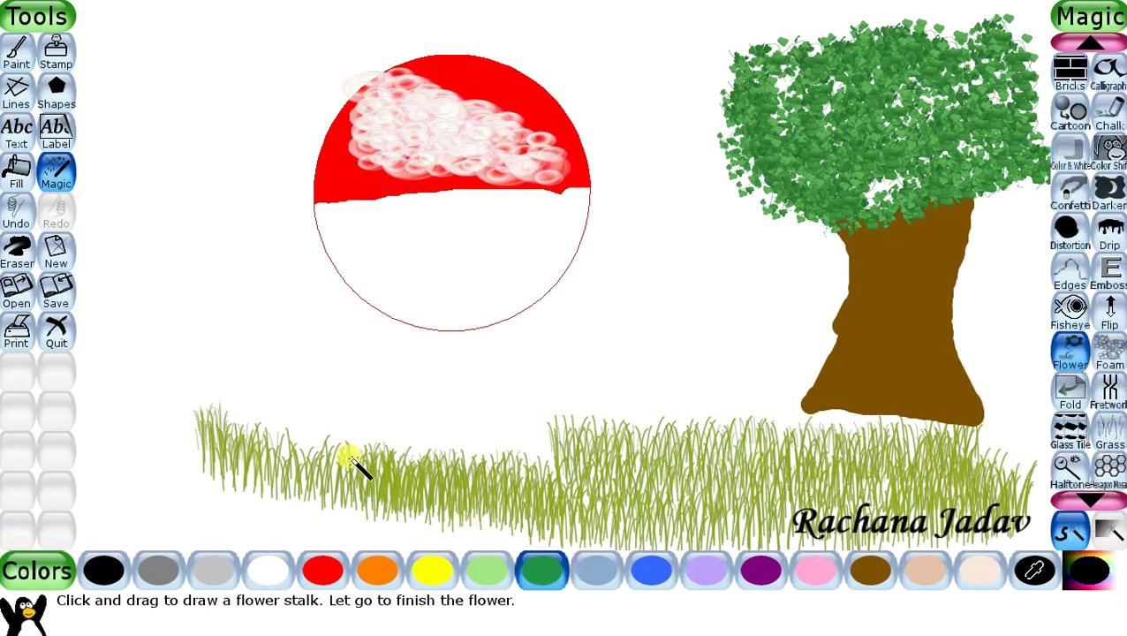
pyautogui.moveTo(235, 433)
pyautogui.mouseDown()
pyautogui.moveTo(243, 295)
pyautogui.moveTo(290, 194)
pyautogui.moveTo(277, 202)
pyautogui.moveTo(274, 234)
pyautogui.moveTo(290, 198)
pyautogui.moveTo(157, 183)
pyautogui.moveTo(143, 159)
pyautogui.moveTo(183, 130)
pyautogui.mouseUp()
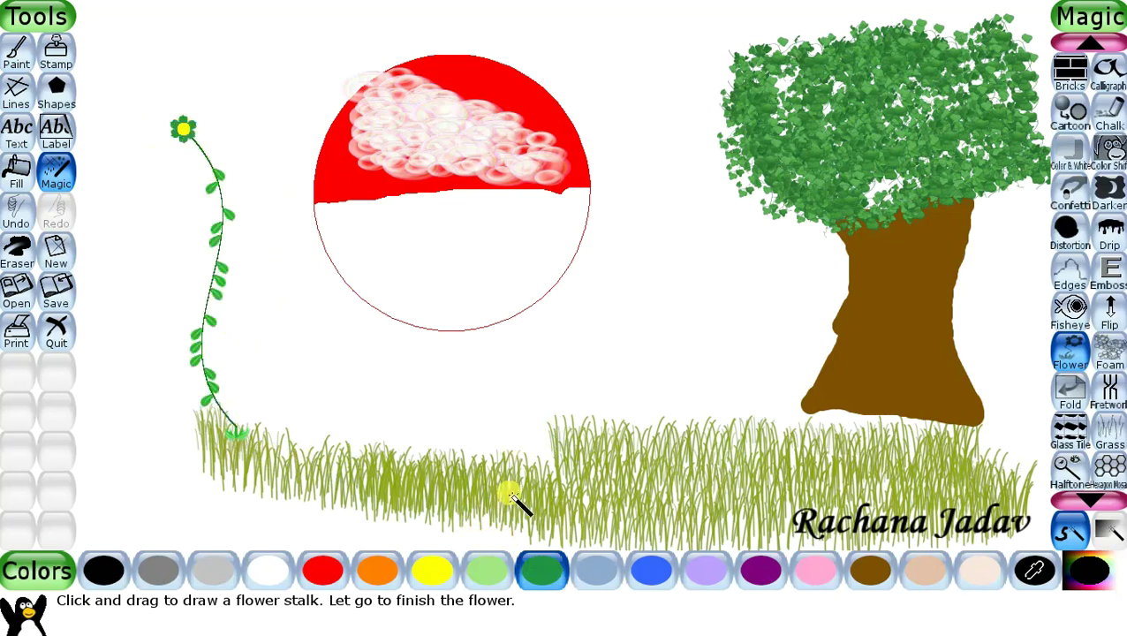
pyautogui.click(655, 574)
pyautogui.moveTo(530, 418)
pyautogui.mouseDown()
pyautogui.moveTo(585, 315)
pyautogui.moveTo(650, 283)
pyautogui.moveTo(679, 246)
pyautogui.moveTo(663, 209)
pyautogui.mouseUp()
pyautogui.click(756, 569)
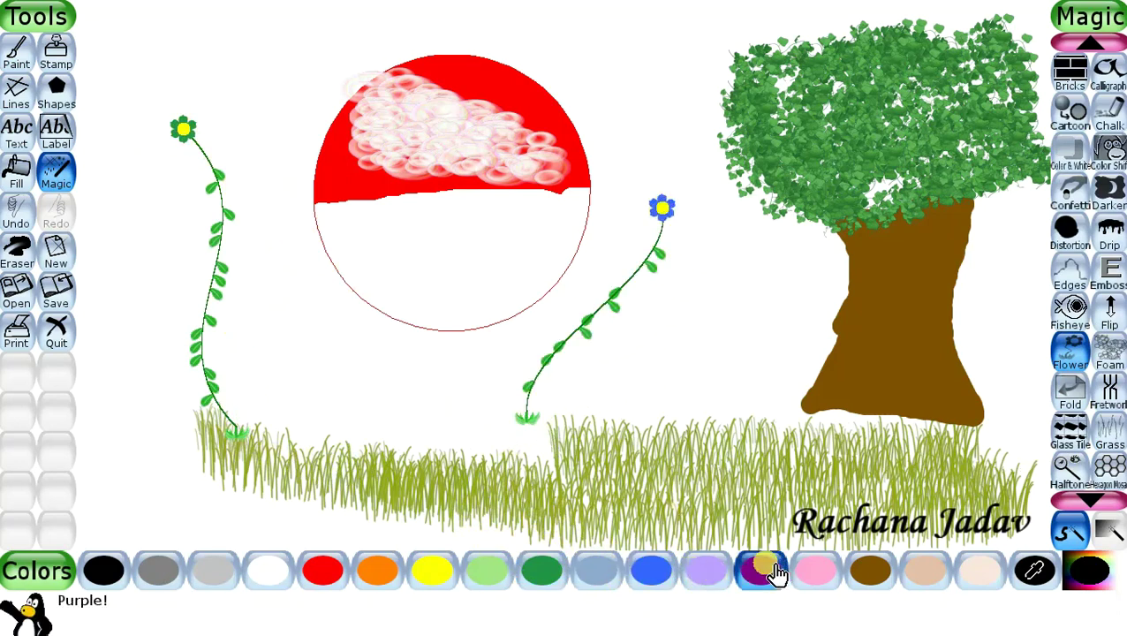
pyautogui.moveTo(373, 433)
pyautogui.mouseDown()
pyautogui.moveTo(322, 397)
pyautogui.moveTo(326, 253)
pyautogui.moveTo(426, 223)
pyautogui.mouseUp()
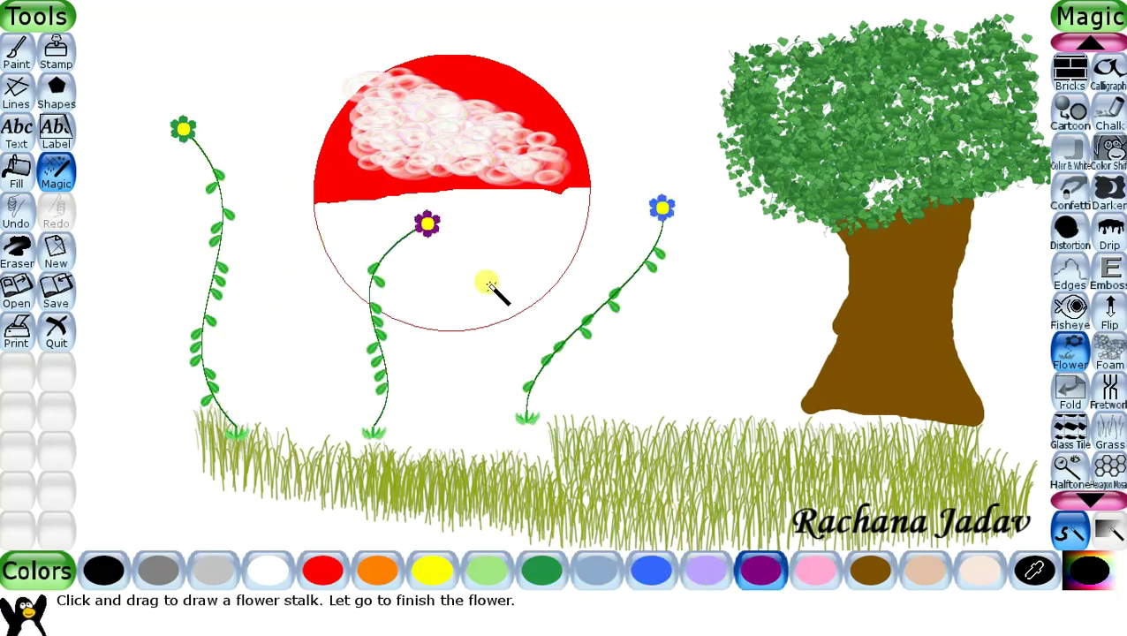
pyautogui.click(429, 569)
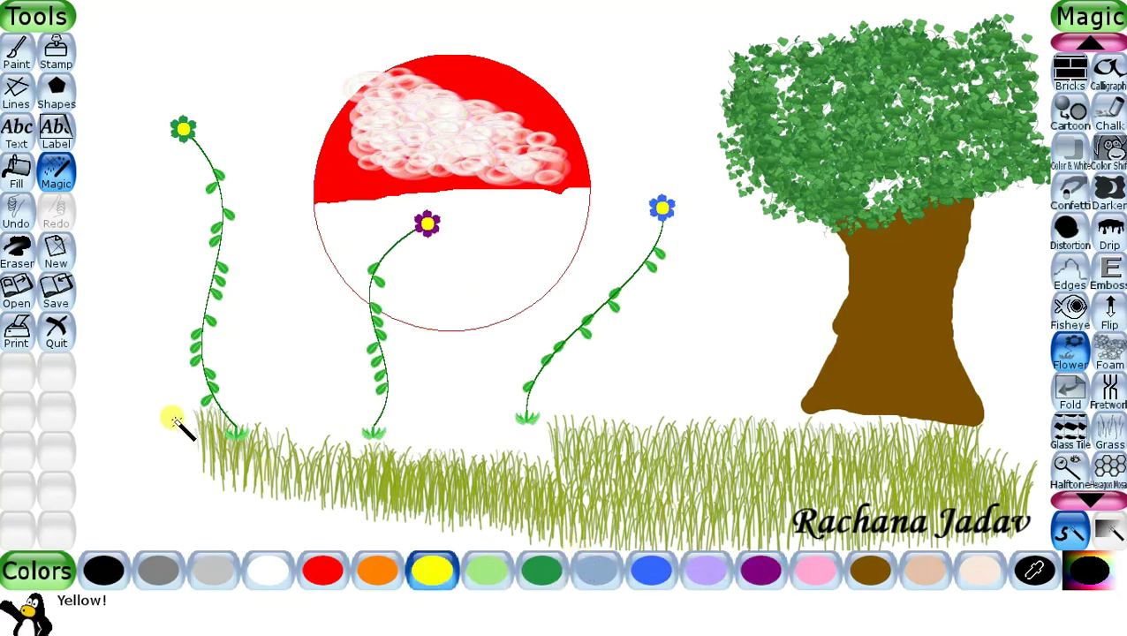
pyautogui.moveTo(184, 441)
pyautogui.mouseDown()
pyautogui.moveTo(133, 392)
pyautogui.moveTo(118, 279)
pyautogui.moveTo(154, 201)
pyautogui.moveTo(135, 168)
pyautogui.mouseUp()
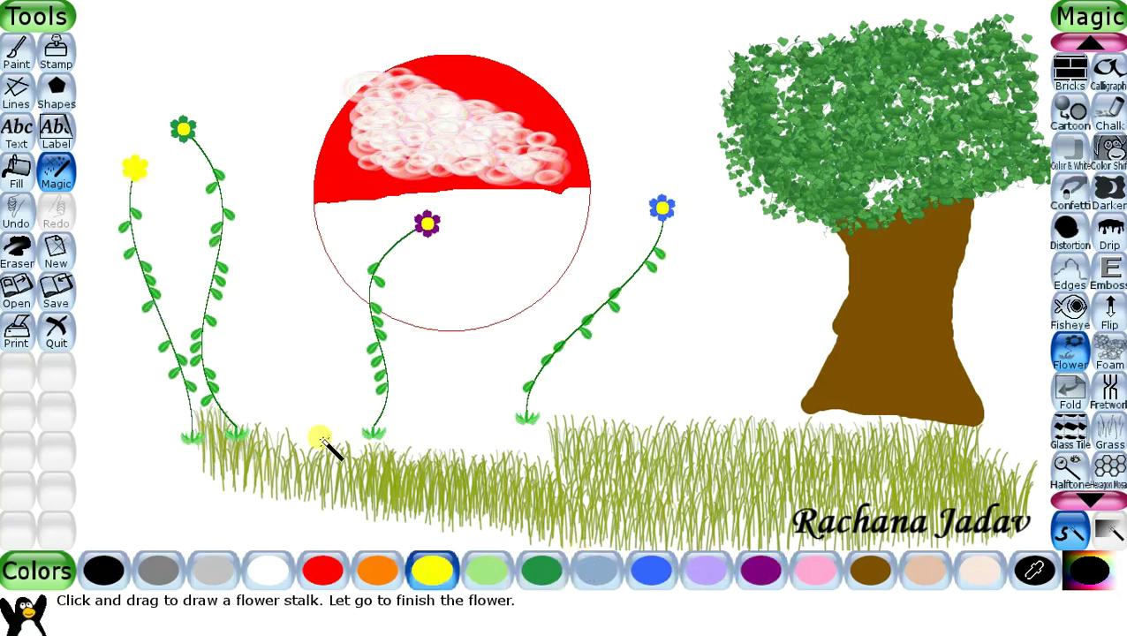
pyautogui.click(870, 570)
pyautogui.moveTo(675, 426)
pyautogui.mouseDown()
pyautogui.moveTo(723, 311)
pyautogui.moveTo(755, 290)
pyautogui.mouseUp()
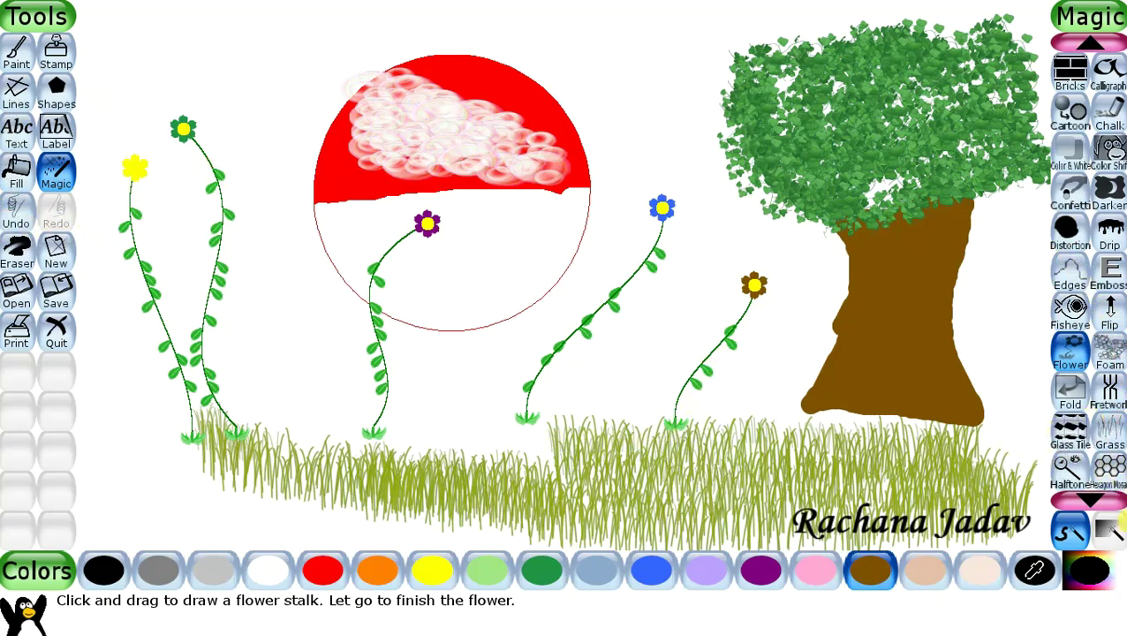
# Draw a rainbow arc across the lower part of the circle with the Real Rainbow magic effect, ending left of the brown flower
pyautogui.click(1095, 502)
pyautogui.click(1095, 501)
pyautogui.click(1095, 502)
pyautogui.click(1095, 502)
pyautogui.click(1095, 502)
pyautogui.click(1095, 501)
pyautogui.click(1095, 502)
pyautogui.click(1097, 504)
pyautogui.click(1097, 504)
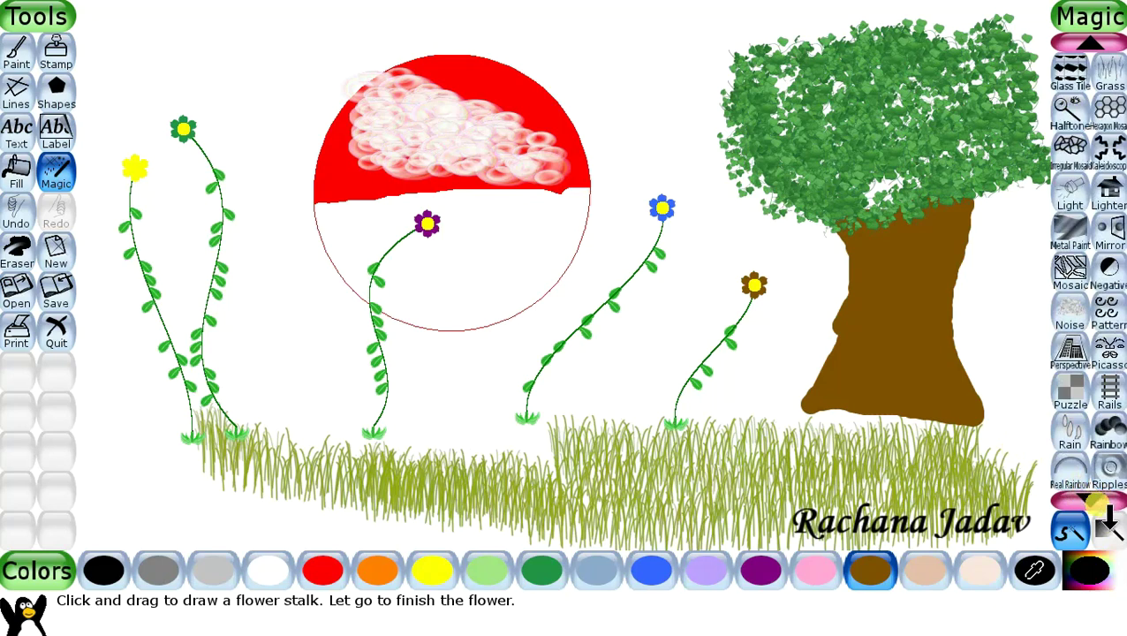
pyautogui.click(1097, 502)
pyautogui.click(1068, 437)
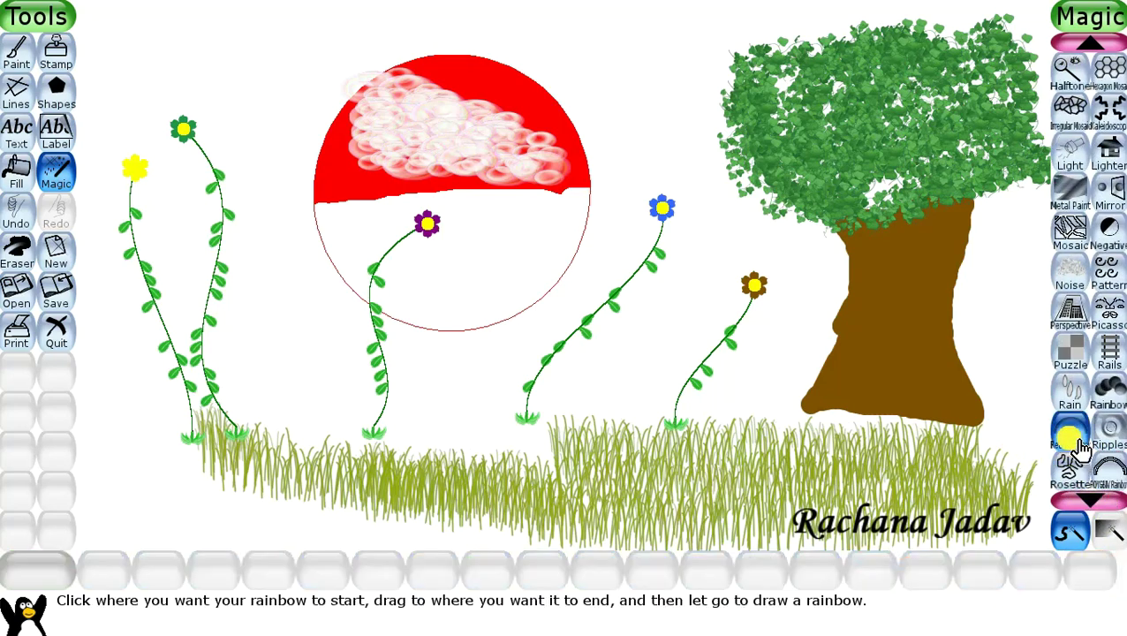
pyautogui.moveTo(277, 375); pyautogui.dragTo(639, 372)
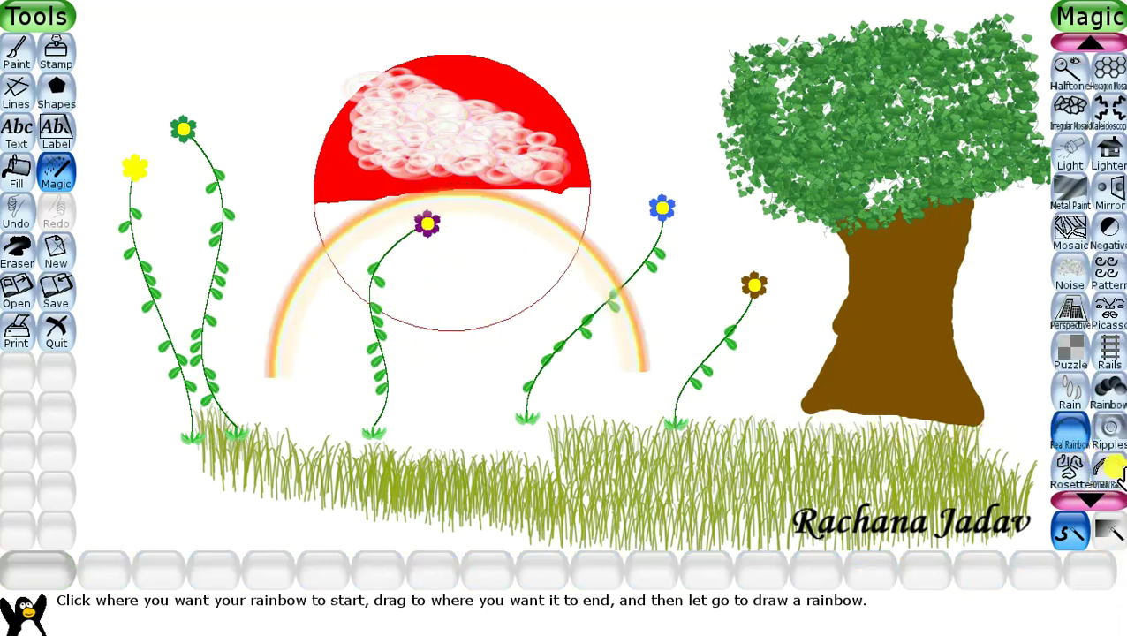
# Draw a bright ROYGBIV rainbow arc in front of the pale rainbow, ending just above the grass beside the brown flower's stem
pyautogui.scroll(-1, 1114, 467)
pyautogui.click(1111, 431)
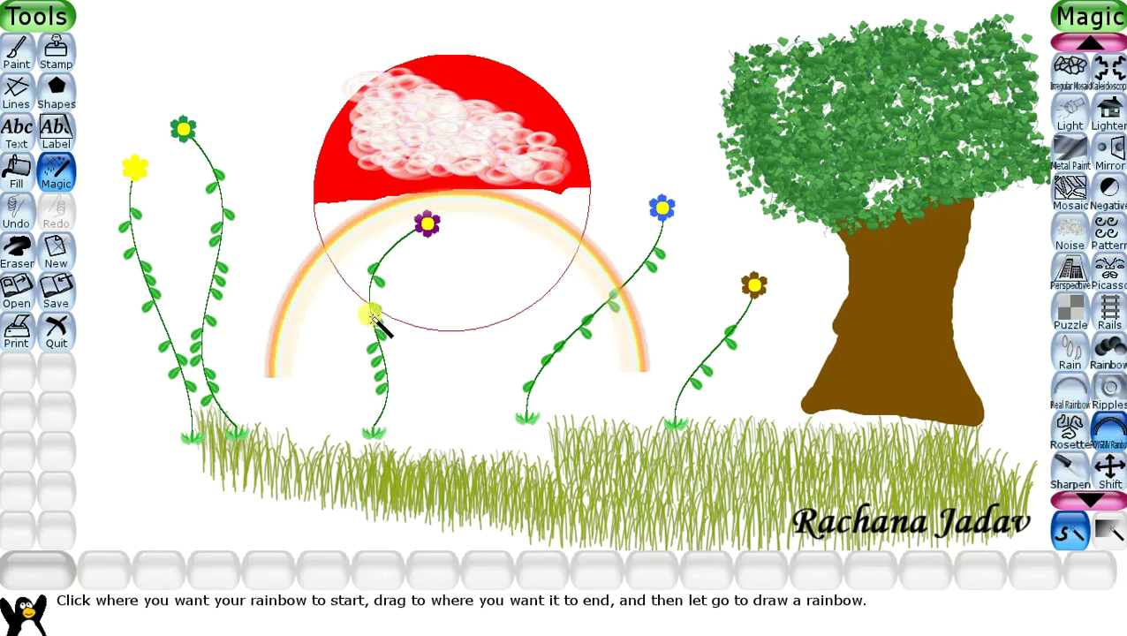
pyautogui.moveTo(325, 396); pyautogui.dragTo(717, 422)
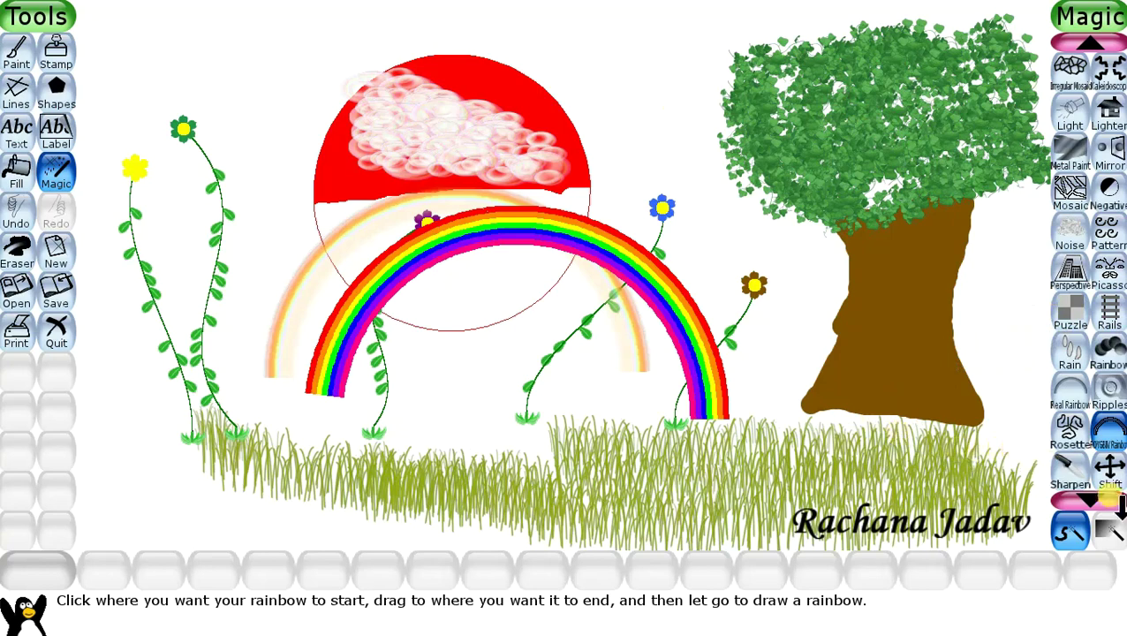
# Add the Noise magic effect to the middle of the grass and to the tree's crown
pyautogui.click(1070, 231)
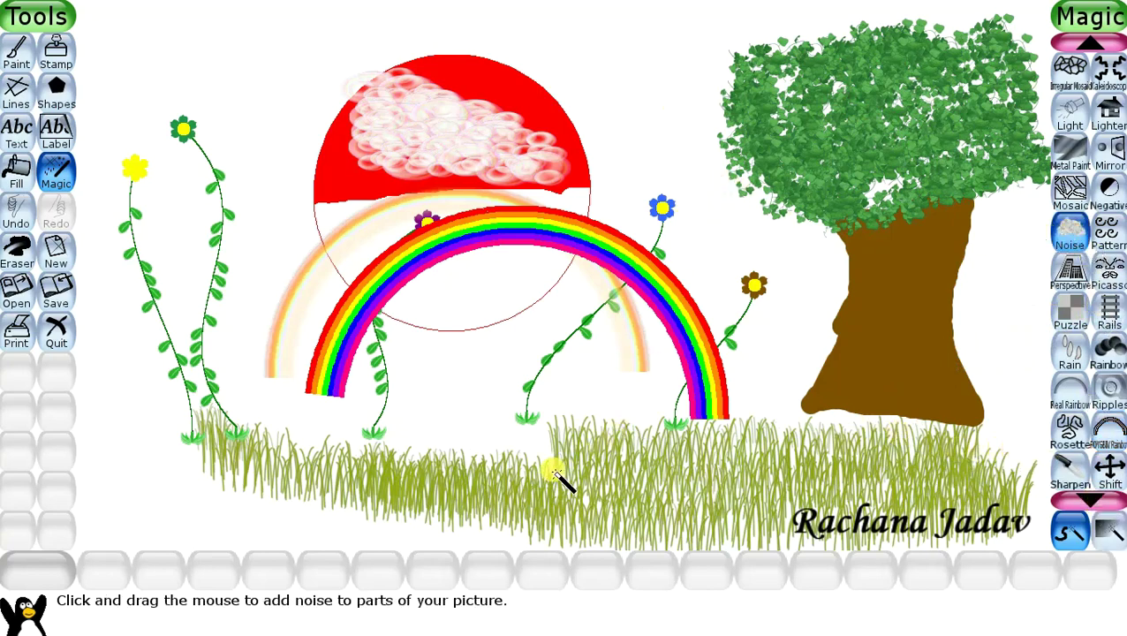
pyautogui.moveTo(541, 473)
pyautogui.mouseDown()
pyautogui.moveTo(632, 477)
pyautogui.moveTo(632, 428)
pyautogui.moveTo(605, 439)
pyautogui.moveTo(722, 470)
pyautogui.moveTo(774, 341)
pyautogui.moveTo(820, 115)
pyautogui.moveTo(802, 148)
pyautogui.moveTo(873, 160)
pyautogui.moveTo(835, 67)
pyautogui.mouseUp()
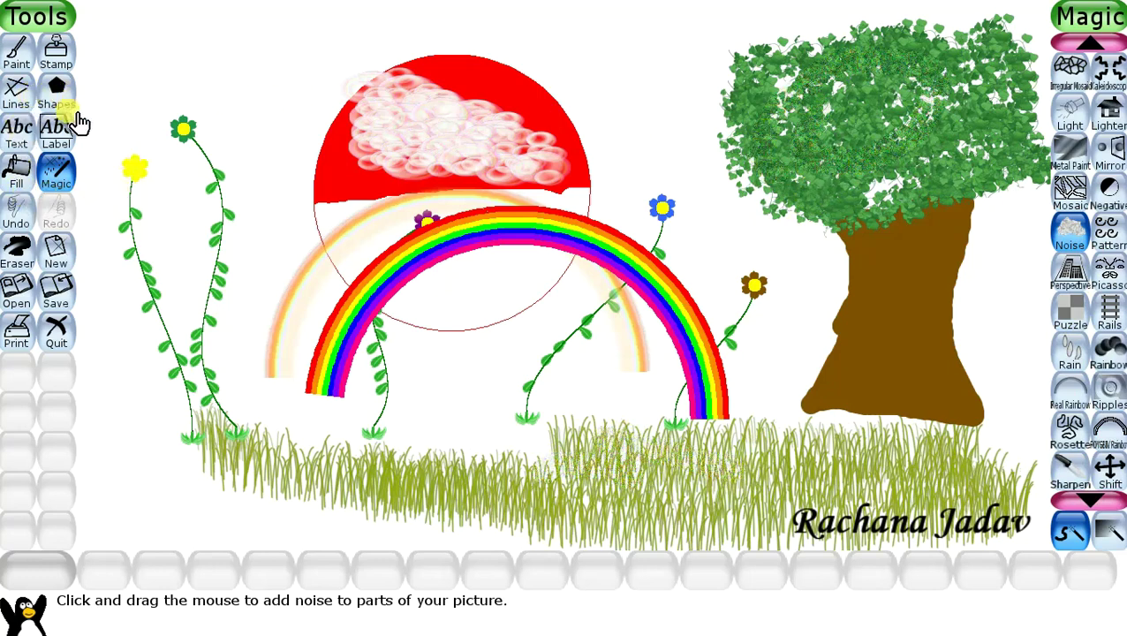
# Paint a small black bush at the left end of the grass with the leafy vine brush
pyautogui.click(29, 64)
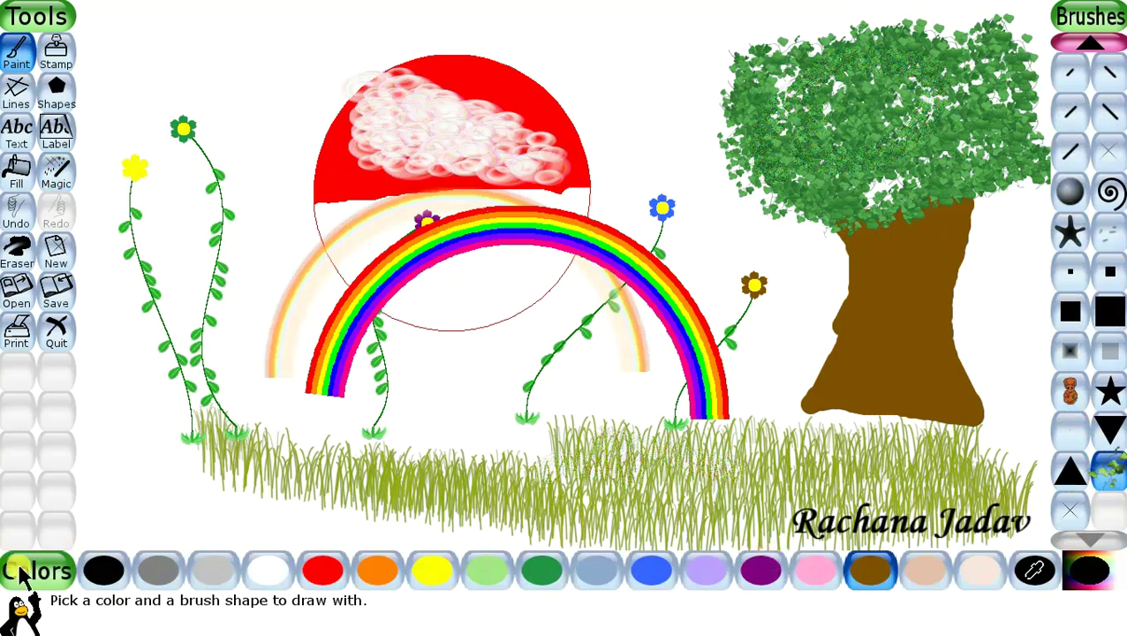
pyautogui.click(103, 571)
pyautogui.moveTo(108, 478)
pyautogui.mouseDown()
pyautogui.moveTo(154, 402)
pyautogui.moveTo(176, 446)
pyautogui.moveTo(147, 477)
pyautogui.moveTo(124, 413)
pyautogui.mouseUp()
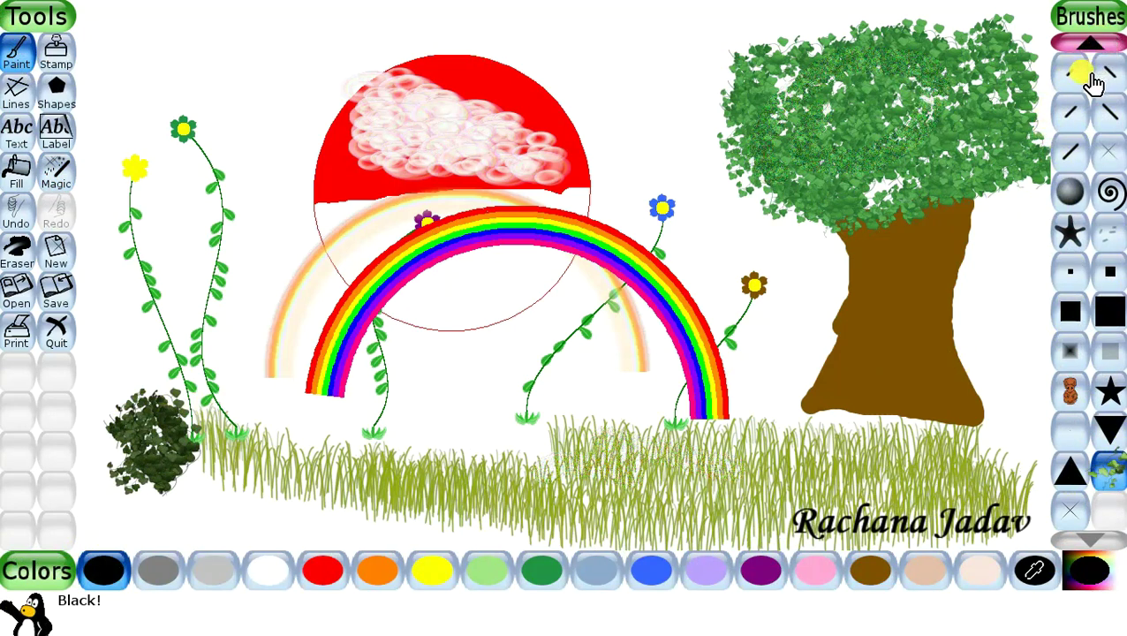
# Cover the black bush with a solid black blob using the largest round brush and apply the Noise magic effect to it
pyautogui.click(1093, 41)
pyautogui.click(1090, 42)
pyautogui.click(1093, 42)
pyautogui.click(1093, 42)
pyautogui.click(1070, 152)
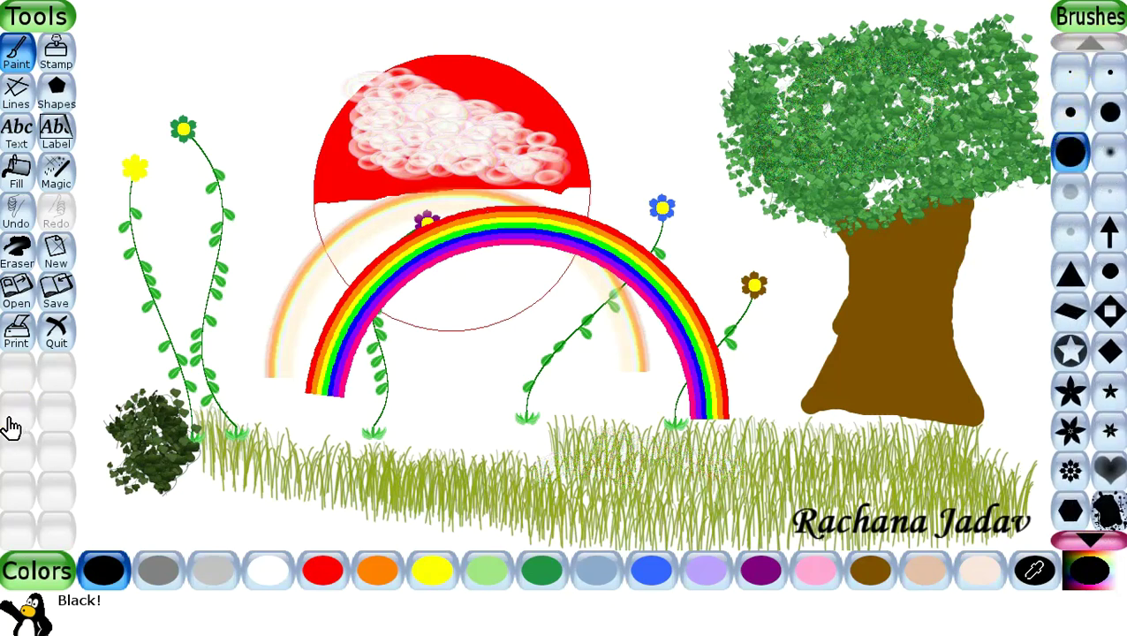
pyautogui.moveTo(125, 405)
pyautogui.mouseDown()
pyautogui.moveTo(112, 450)
pyautogui.moveTo(191, 441)
pyautogui.moveTo(106, 413)
pyautogui.moveTo(152, 455)
pyautogui.moveTo(108, 457)
pyautogui.moveTo(171, 434)
pyautogui.moveTo(129, 482)
pyautogui.moveTo(139, 384)
pyautogui.moveTo(124, 446)
pyautogui.mouseUp()
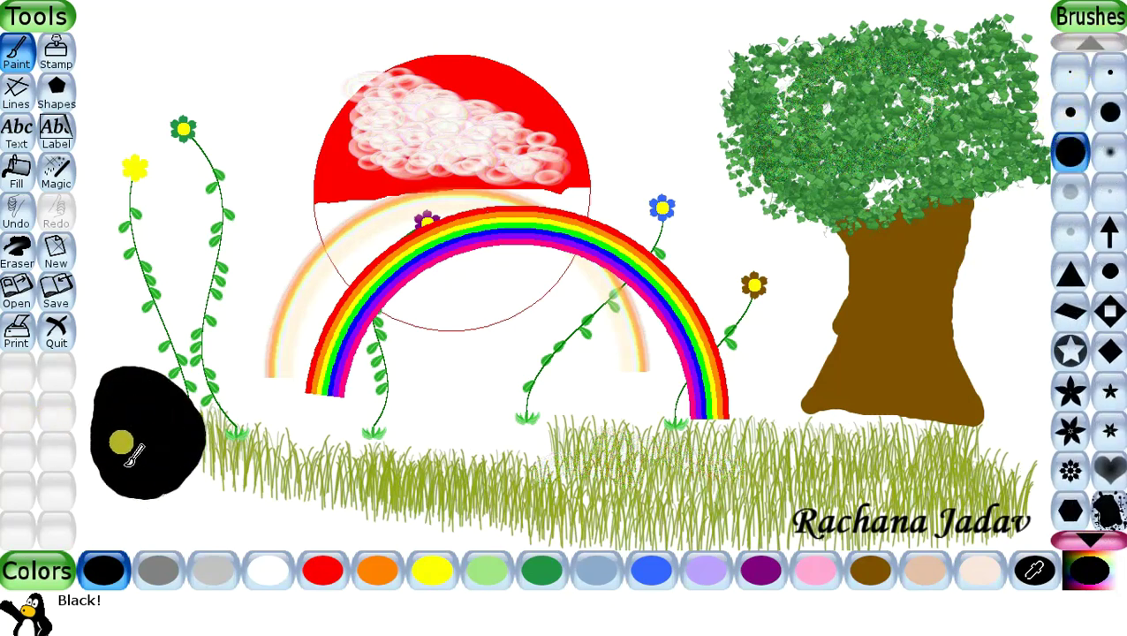
pyautogui.click(56, 174)
pyautogui.moveTo(156, 429)
pyautogui.mouseDown()
pyautogui.moveTo(109, 404)
pyautogui.moveTo(146, 479)
pyautogui.moveTo(191, 440)
pyautogui.moveTo(125, 378)
pyautogui.moveTo(115, 449)
pyautogui.moveTo(168, 448)
pyautogui.moveTo(121, 445)
pyautogui.moveTo(189, 431)
pyautogui.moveTo(127, 427)
pyautogui.moveTo(179, 465)
pyautogui.moveTo(167, 398)
pyautogui.moveTo(128, 378)
pyautogui.moveTo(101, 473)
pyautogui.moveTo(154, 506)
pyautogui.moveTo(163, 476)
pyautogui.moveTo(117, 484)
pyautogui.moveTo(131, 499)
pyautogui.moveTo(174, 496)
pyautogui.moveTo(151, 440)
pyautogui.moveTo(179, 460)
pyautogui.moveTo(259, 458)
pyautogui.moveTo(93, 421)
pyautogui.moveTo(184, 399)
pyautogui.moveTo(91, 493)
pyautogui.moveTo(157, 377)
pyautogui.moveTo(182, 398)
pyautogui.moveTo(154, 450)
pyautogui.moveTo(116, 432)
pyautogui.mouseUp()
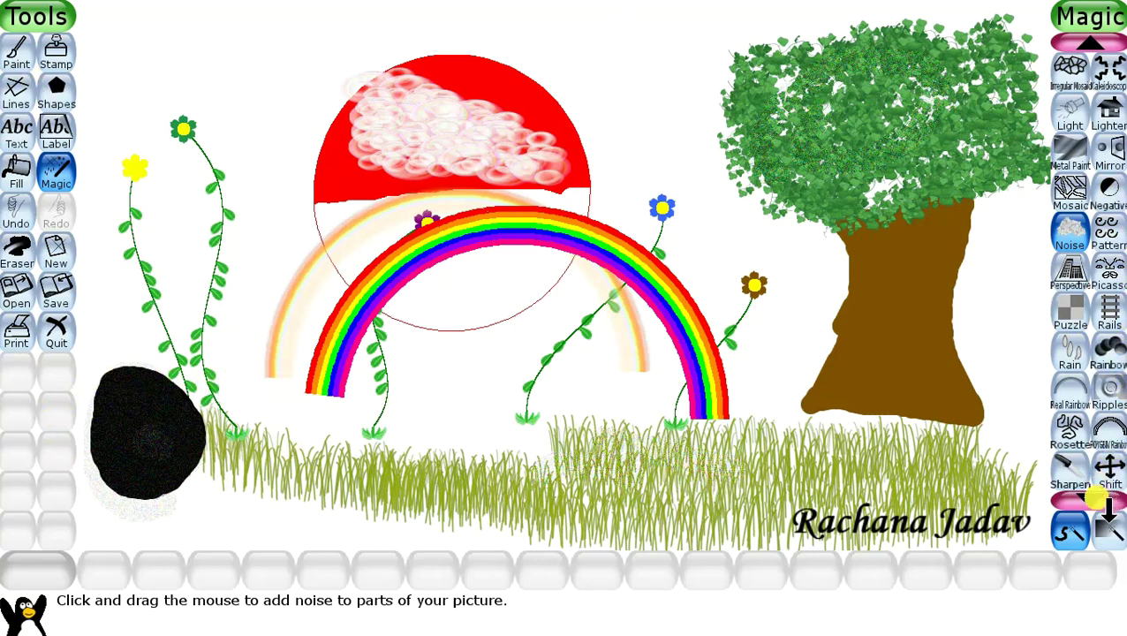
# Blend the colour bands along the bright rainbow with the Smudge magic effect
pyautogui.click(1092, 501)
pyautogui.click(1092, 501)
pyautogui.click(1109, 431)
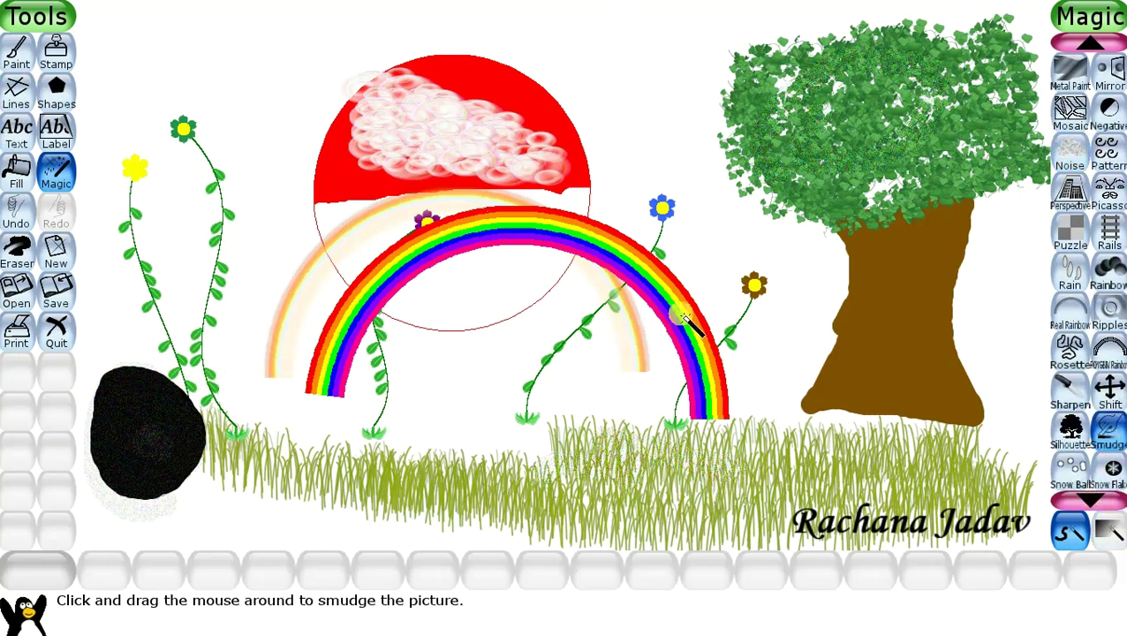
pyautogui.moveTo(336, 357)
pyautogui.mouseDown()
pyautogui.moveTo(364, 295)
pyautogui.moveTo(420, 253)
pyautogui.moveTo(490, 228)
pyautogui.moveTo(596, 237)
pyautogui.moveTo(631, 259)
pyautogui.moveTo(687, 328)
pyautogui.moveTo(713, 425)
pyautogui.moveTo(699, 335)
pyautogui.mouseUp()
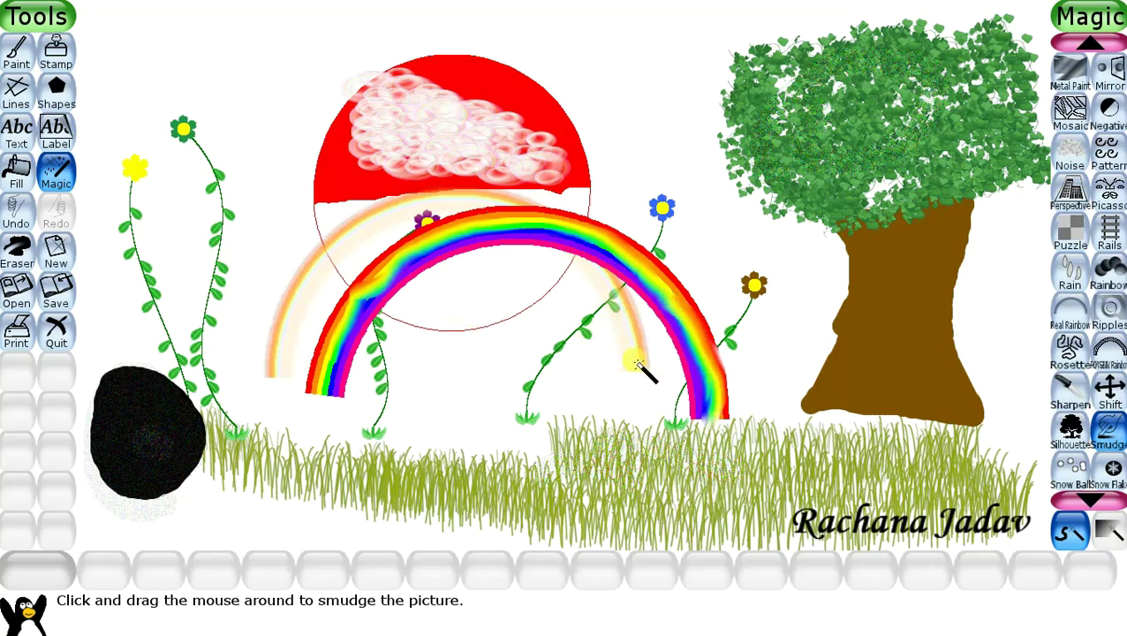
# Try the Wavelets magic effect to make the whole picture vertically wavy, and undo it
pyautogui.click(1075, 500)
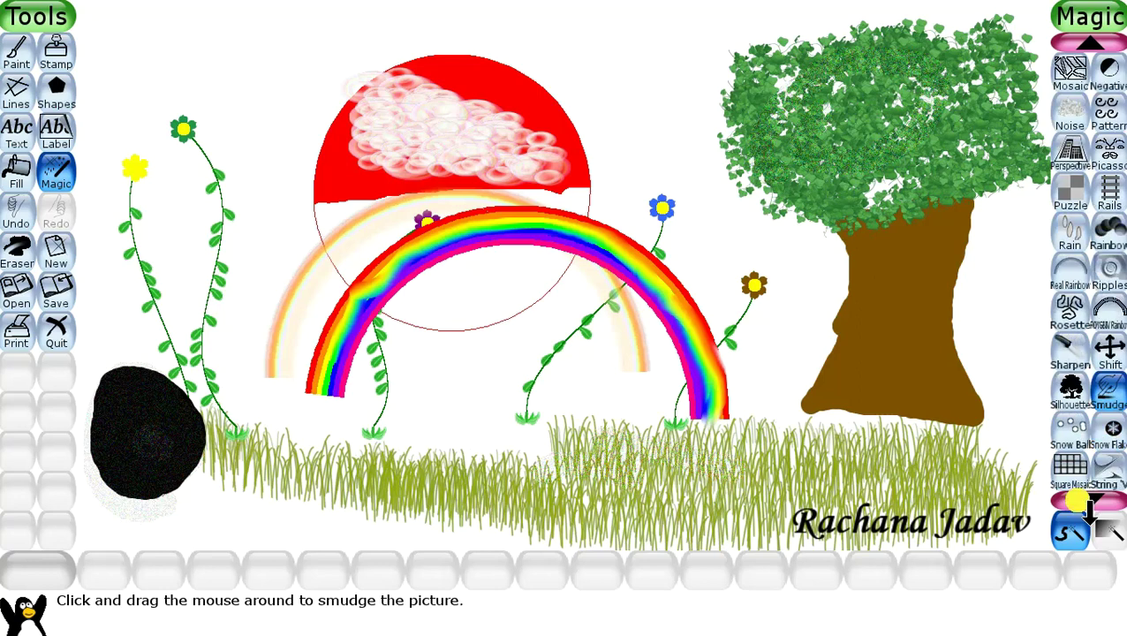
pyautogui.click(1076, 500)
pyautogui.click(1075, 499)
pyautogui.click(1076, 500)
pyautogui.click(1075, 500)
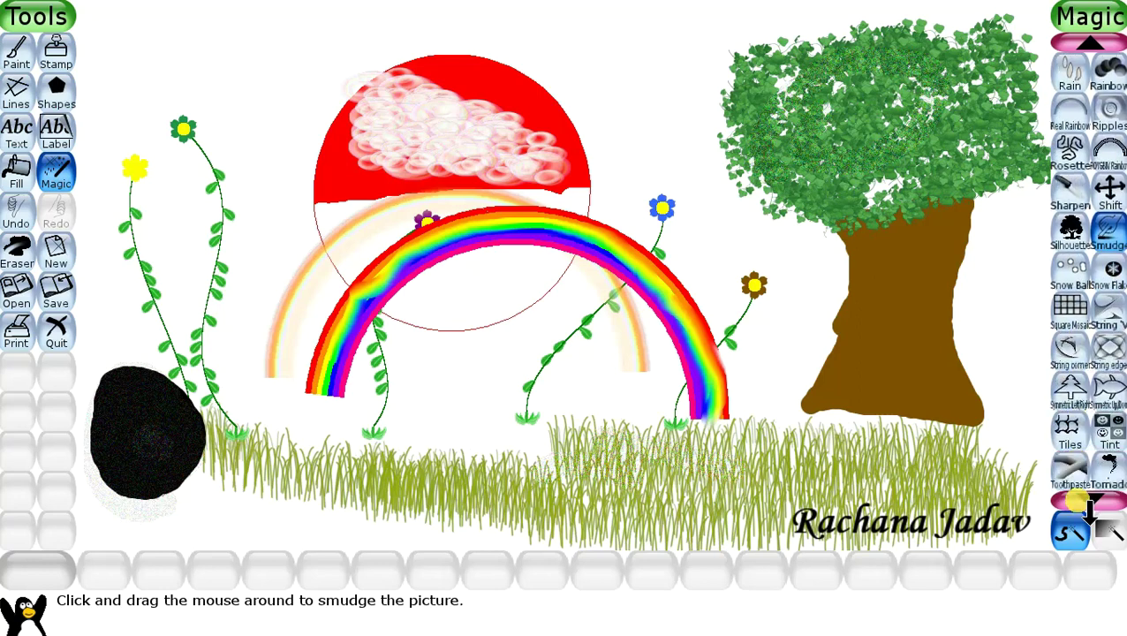
pyautogui.click(1075, 500)
pyautogui.click(1076, 500)
pyautogui.click(1076, 500)
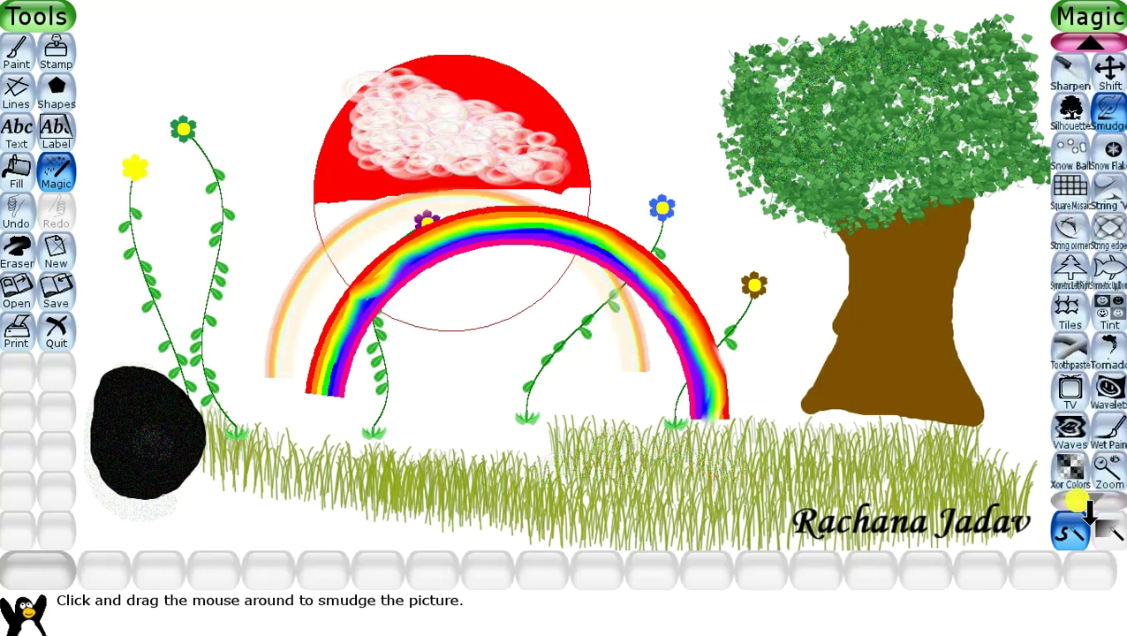
pyautogui.click(1107, 397)
pyautogui.click(340, 376)
pyautogui.moveTo(340, 377); pyautogui.dragTo(390, 327)
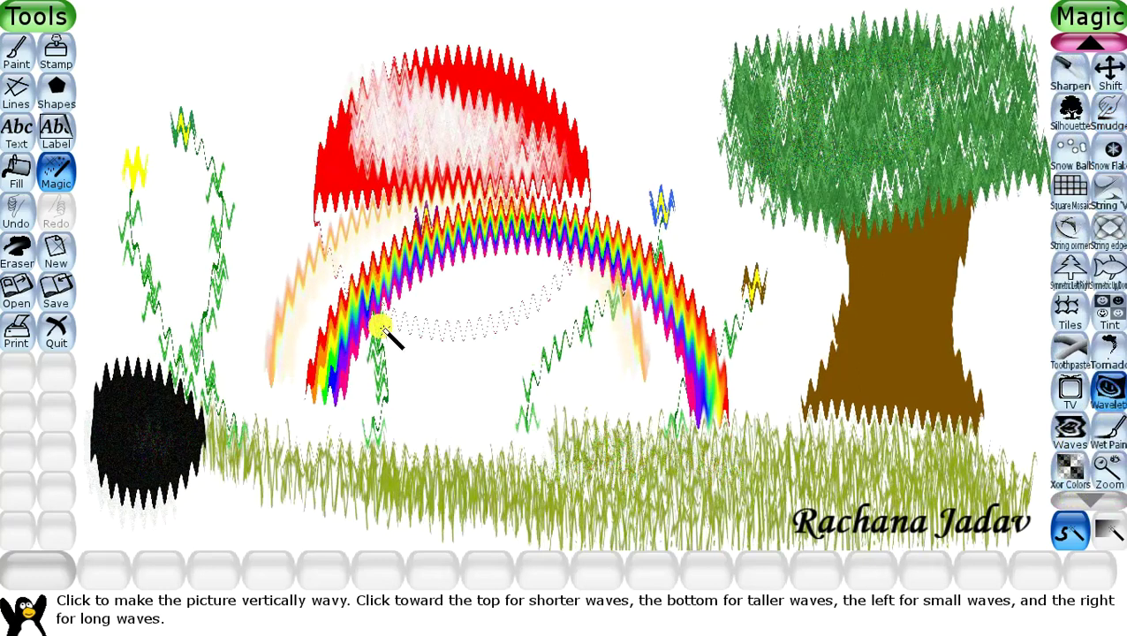
pyautogui.hotkey('ctrl', 'z')
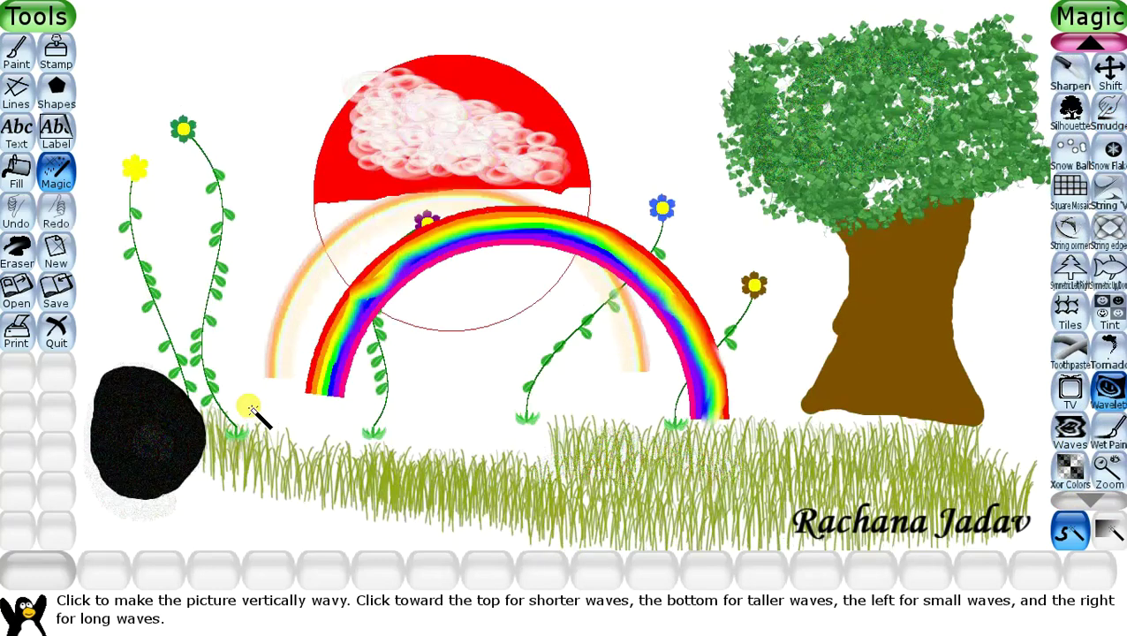
# Try the Waves magic effect to make the whole picture horizontally wavy, and undo it
pyautogui.click(1070, 428)
pyautogui.moveTo(438, 283); pyautogui.dragTo(494, 265)
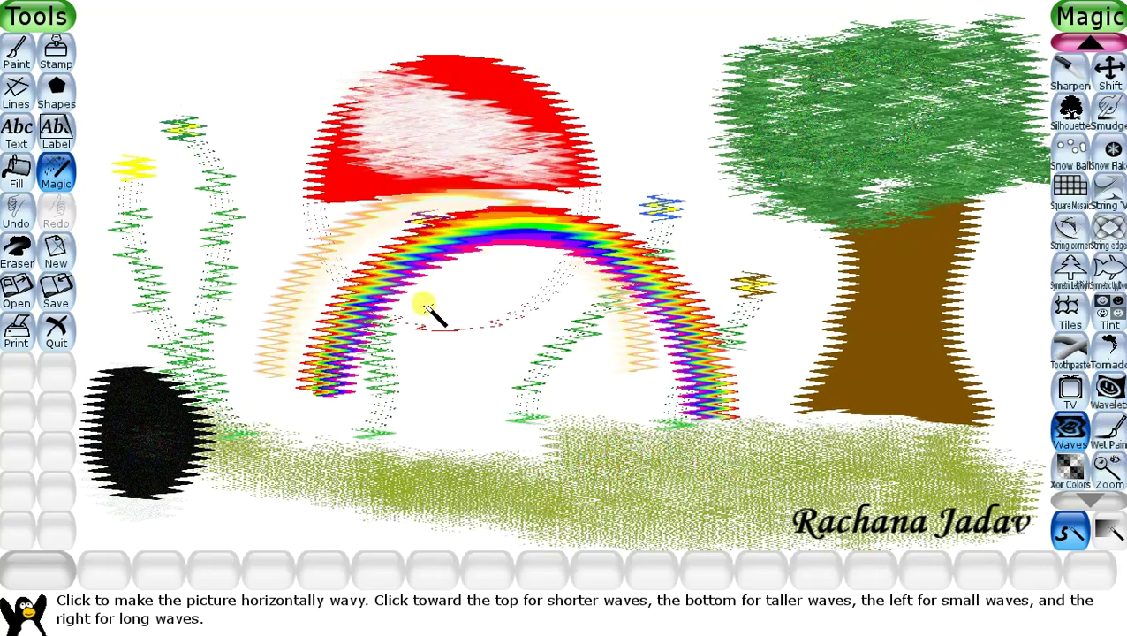
pyautogui.hotkey('ctrl', 'z')
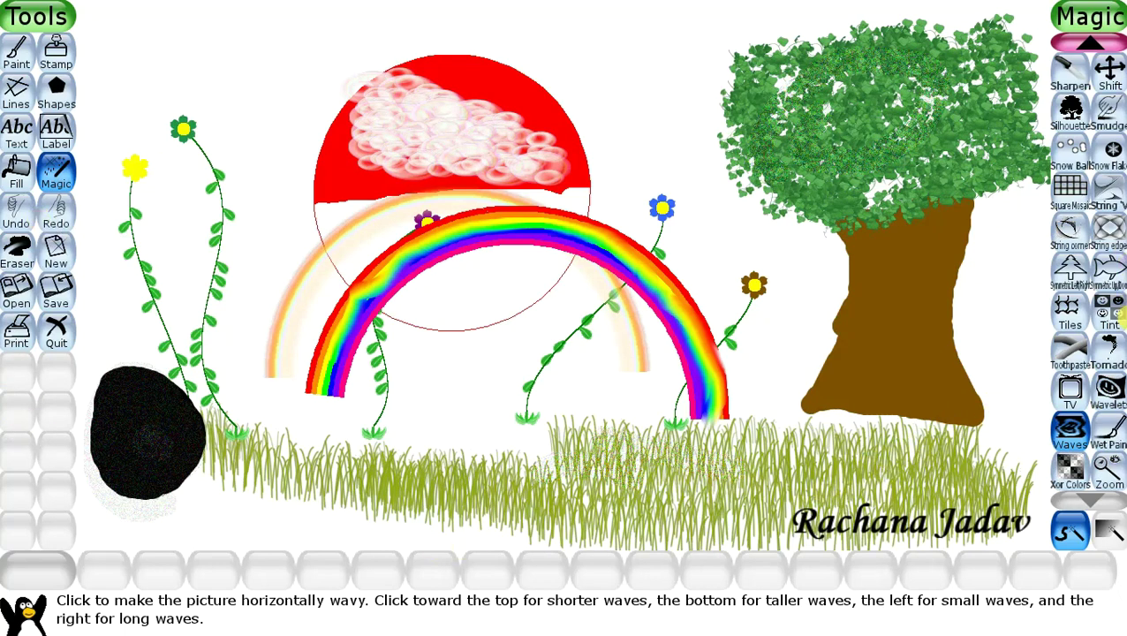
# Try the vertical Wavelets distortion on the picture once more, starting inside the rainbow arc, and undo it
pyautogui.click(1110, 389)
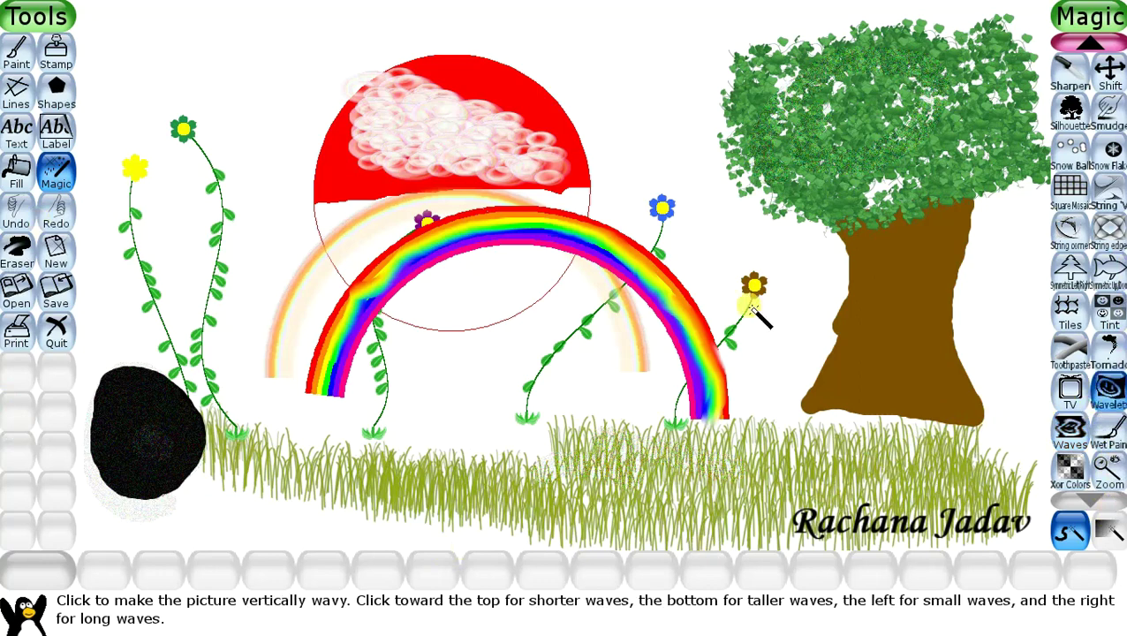
pyautogui.click(488, 263)
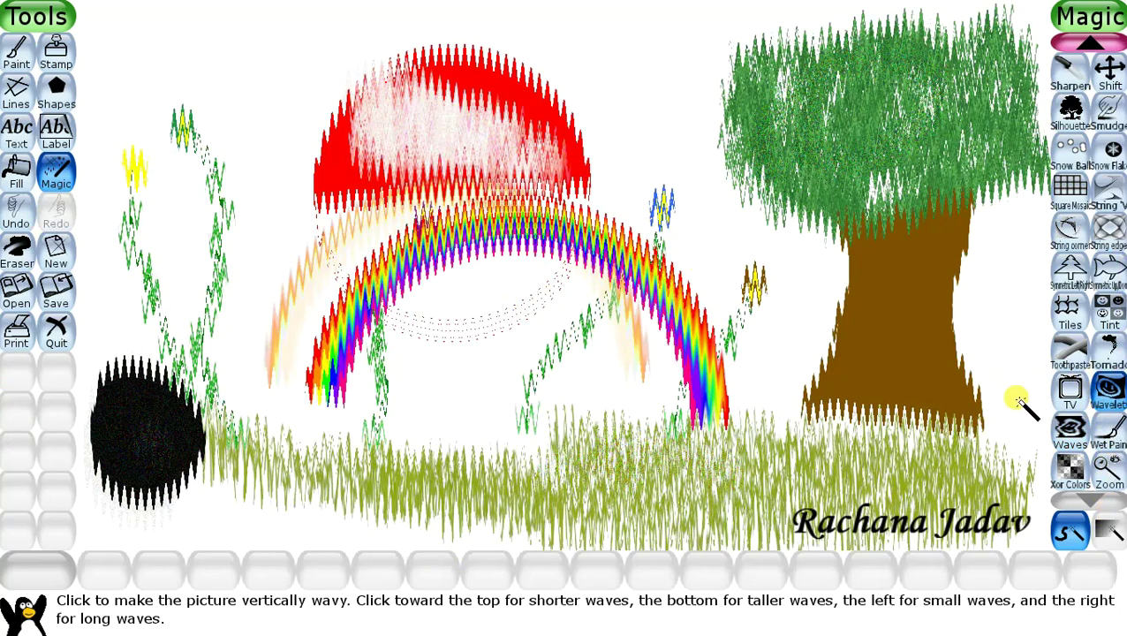
pyautogui.hotkey('ctrl', 'z')
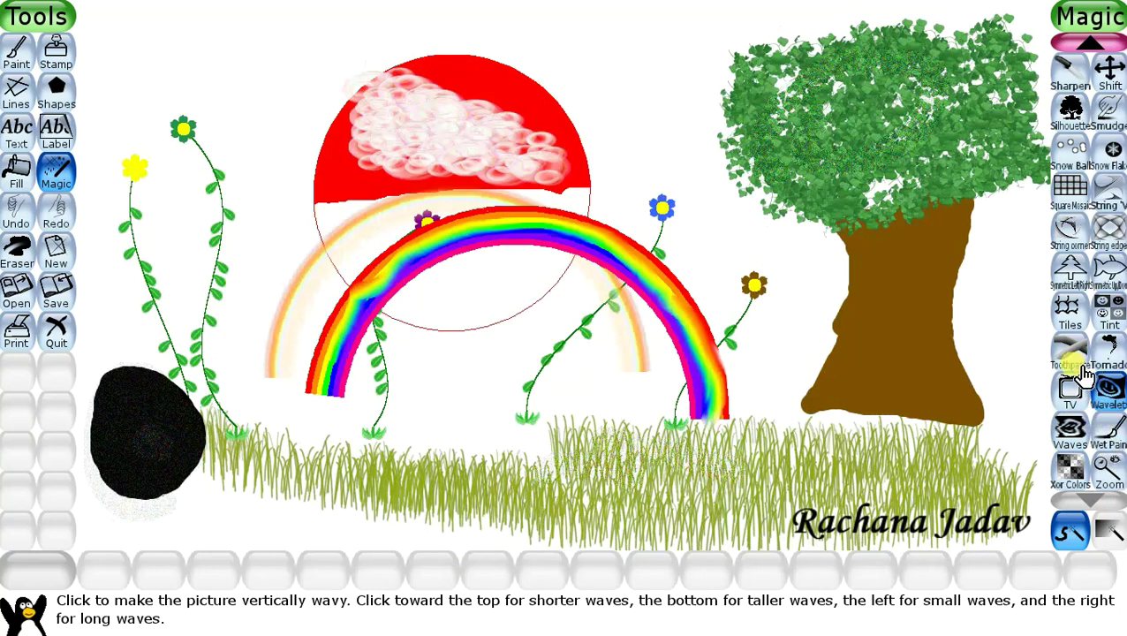
# Apply the Waves magic effect near the top of the rainbow to make the picture horizontally wavy
pyautogui.click(1071, 431)
pyautogui.click(503, 236)
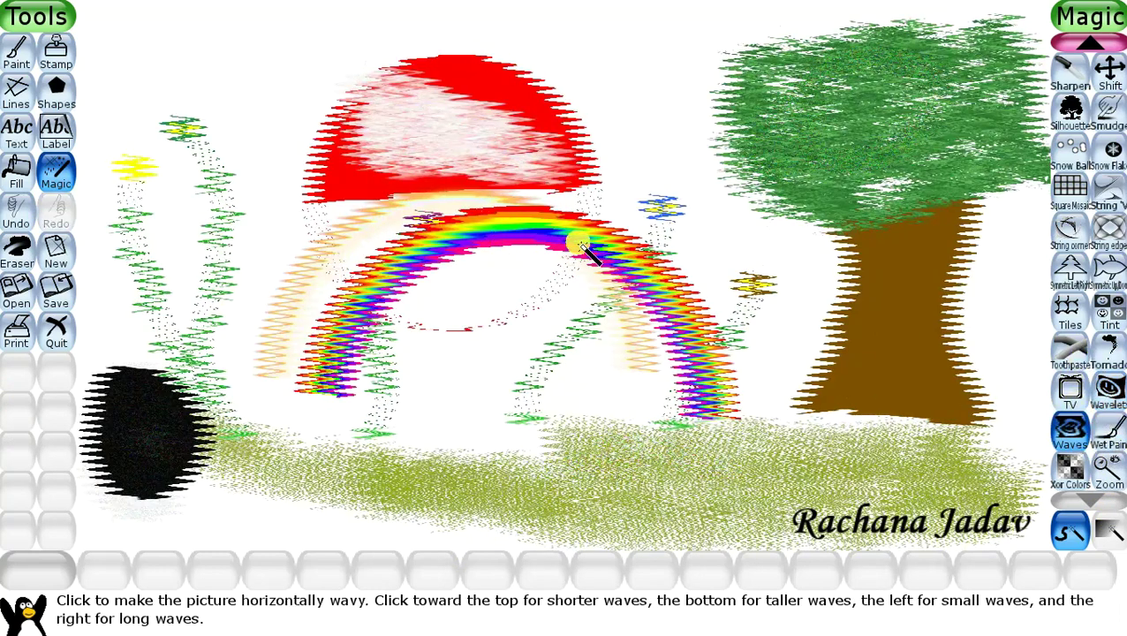